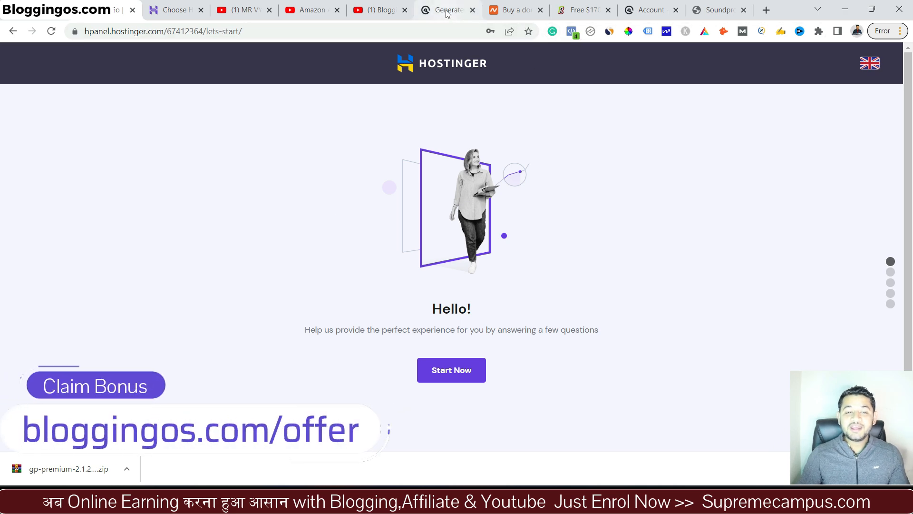
Step: Examine the bonus-claim instructions on the bloggingos.com offer page and its linked Google Form, including the hosting invoice number question
{"action": "left_click", "coordinate": [585, 7]}
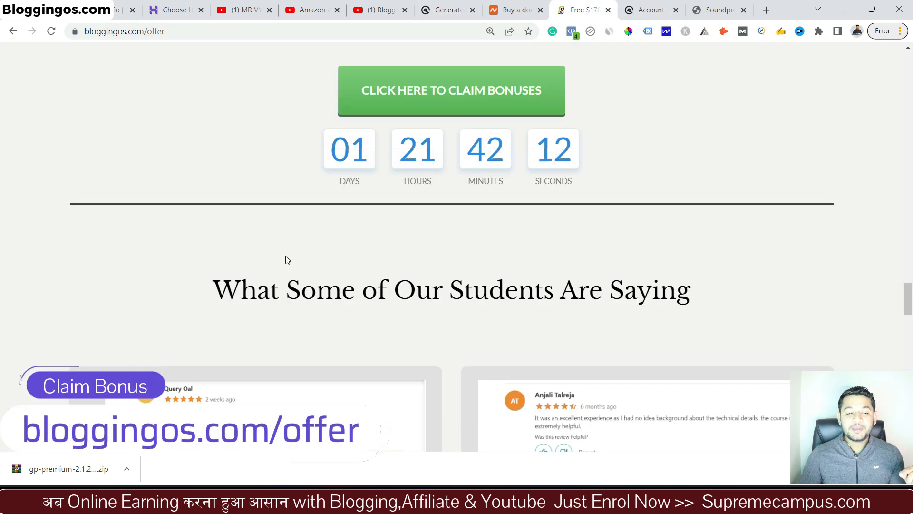
{"action": "scroll", "coordinate": [285, 253], "scroll_direction": "down", "scroll_amount": 6}
{"action": "scroll", "coordinate": [288, 266], "scroll_direction": "down", "scroll_amount": 10}
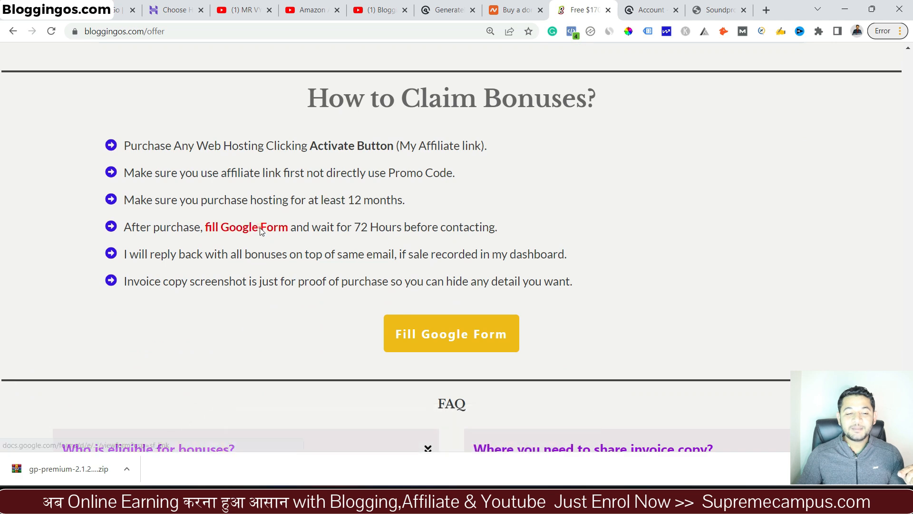
{"action": "left_click", "coordinate": [260, 230]}
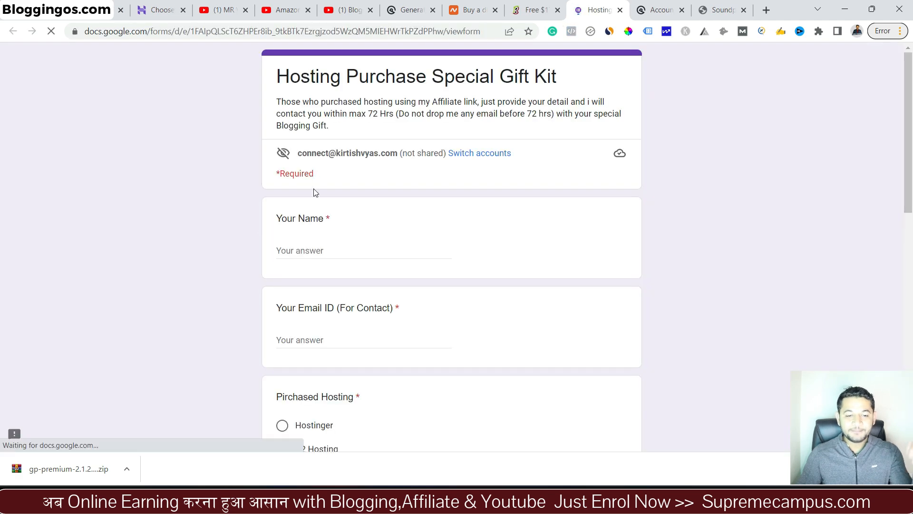
{"action": "scroll", "coordinate": [312, 191], "scroll_direction": "down", "scroll_amount": 6}
{"action": "scroll", "coordinate": [314, 194], "scroll_direction": "down", "scroll_amount": 5}
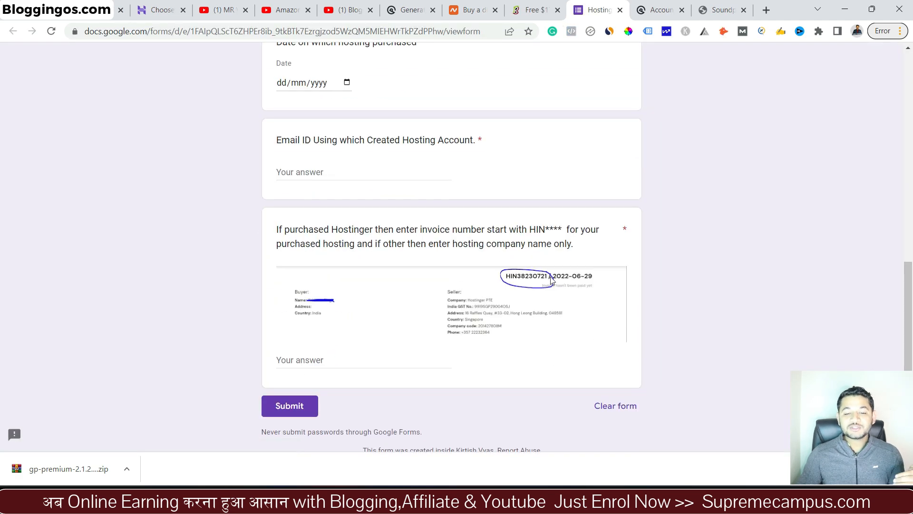
{"action": "left_click", "coordinate": [295, 361]}
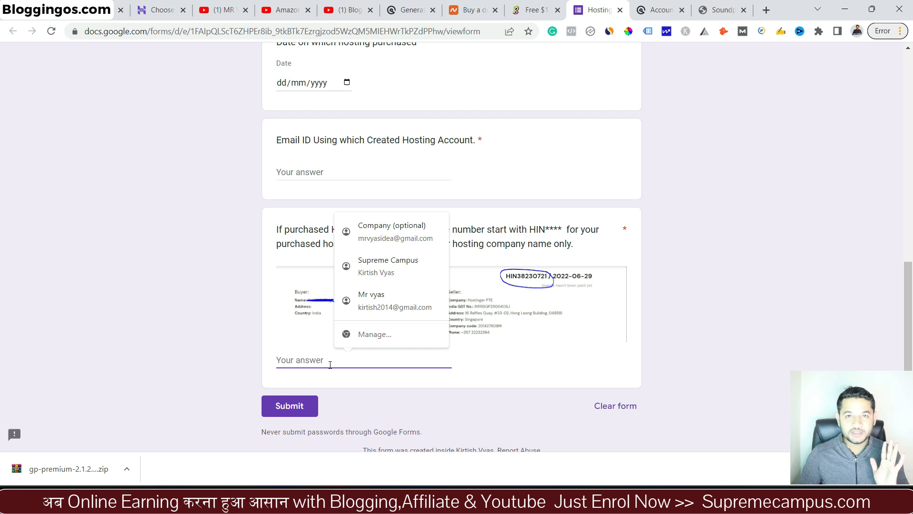
Step: Start the Hostinger onboarding for building a new website, skipping the survey and starting from scratch without a platform
{"action": "left_click", "coordinate": [112, 6]}
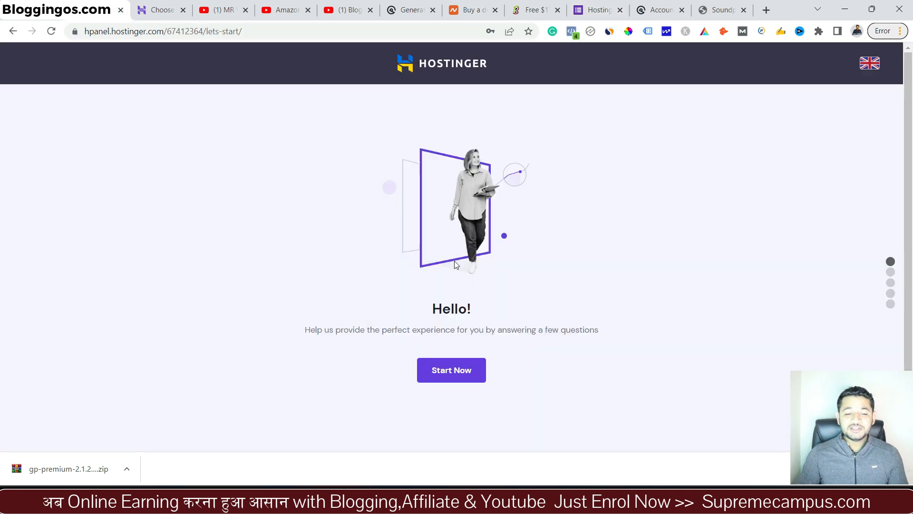
{"action": "left_click", "coordinate": [443, 328]}
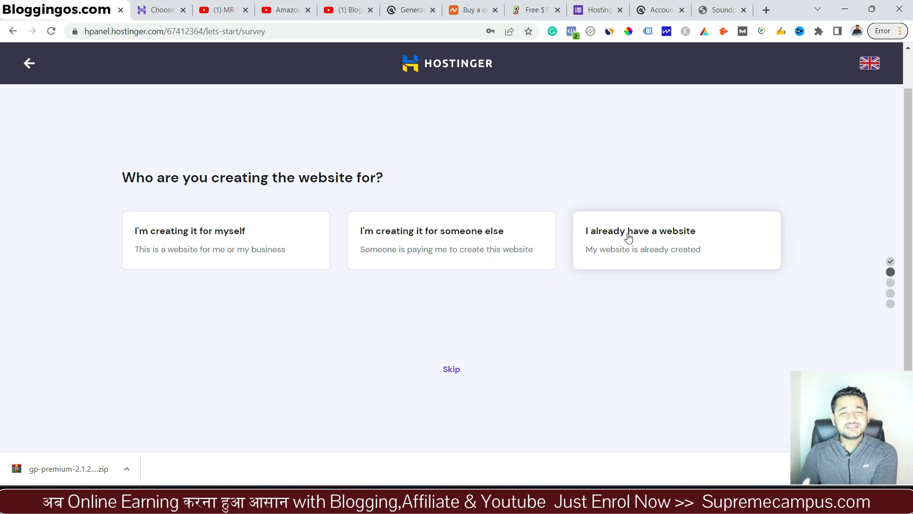
{"action": "left_click", "coordinate": [452, 369]}
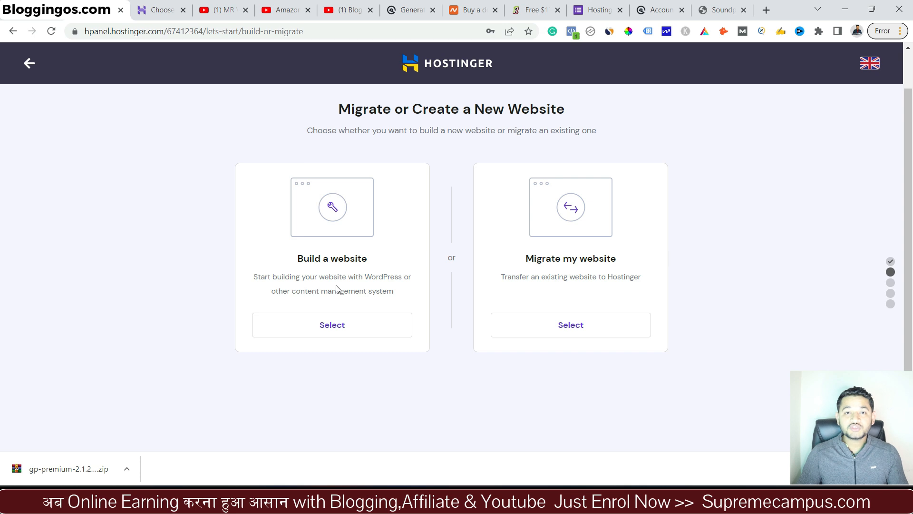
{"action": "left_click", "coordinate": [324, 321]}
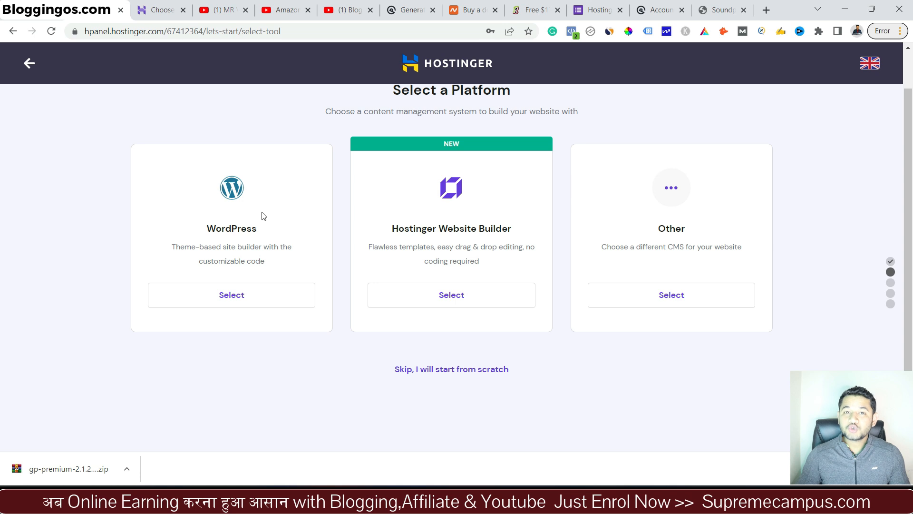
{"action": "left_click", "coordinate": [412, 369]}
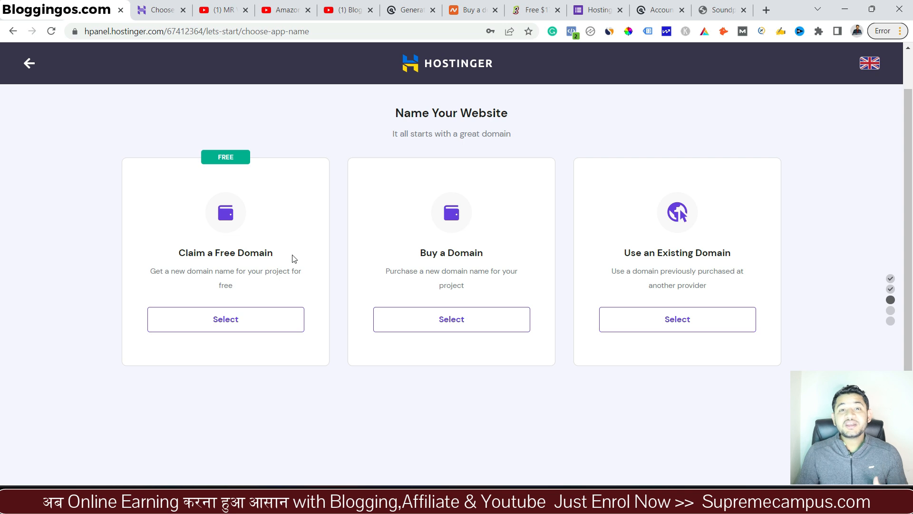
Step: Look at the free domain option, but name the website with the existing domain hindikeywordresearch.com
{"action": "left_click", "coordinate": [193, 332]}
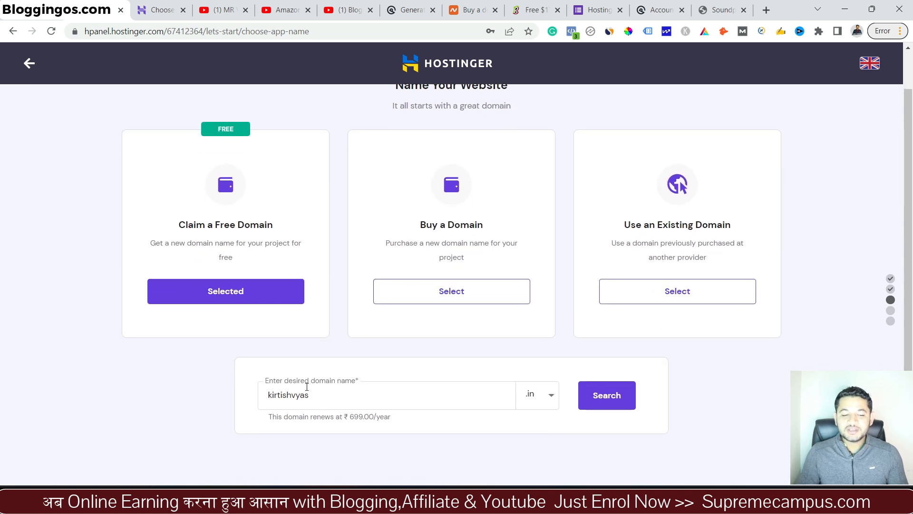
{"action": "double_click", "coordinate": [327, 397]}
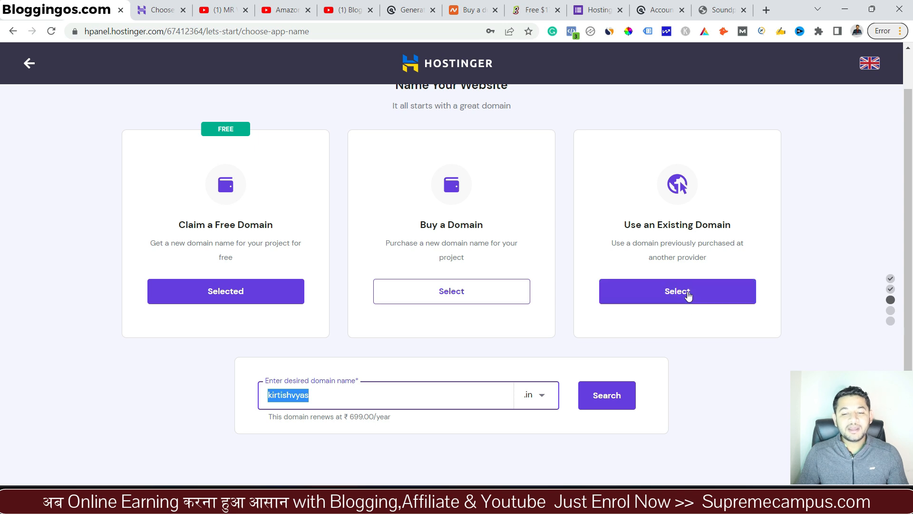
{"action": "left_click", "coordinate": [688, 295]}
{"action": "scroll", "coordinate": [687, 294], "scroll_direction": "up", "scroll_amount": 1}
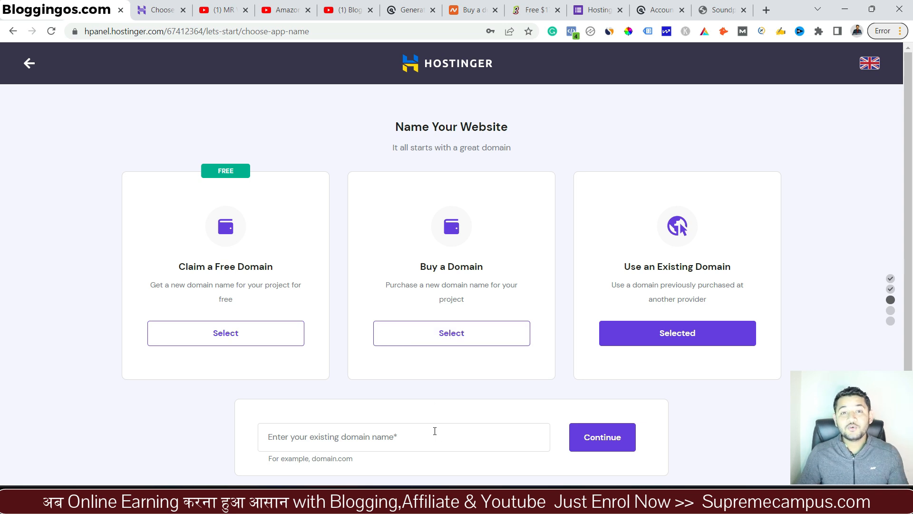
{"action": "left_click", "coordinate": [435, 431]}
{"action": "type", "text": "hi"}
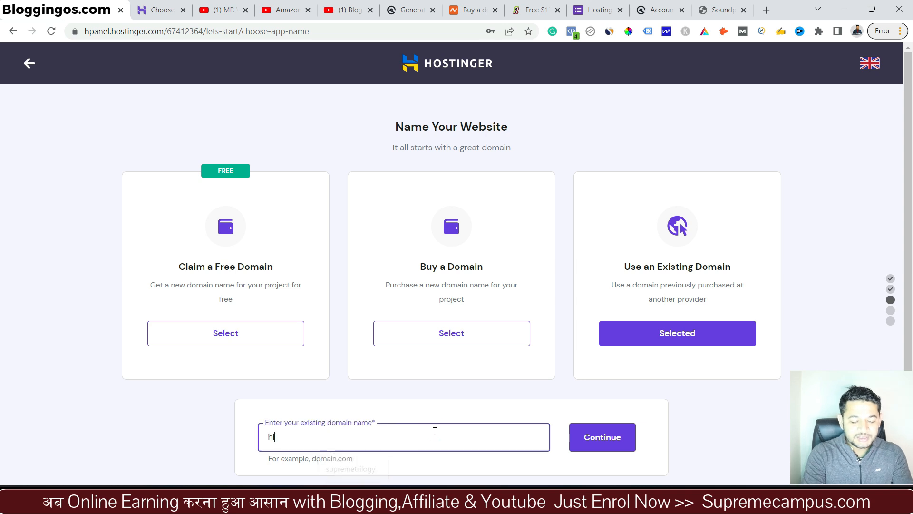
{"action": "type", "text": "ndikeyword"}
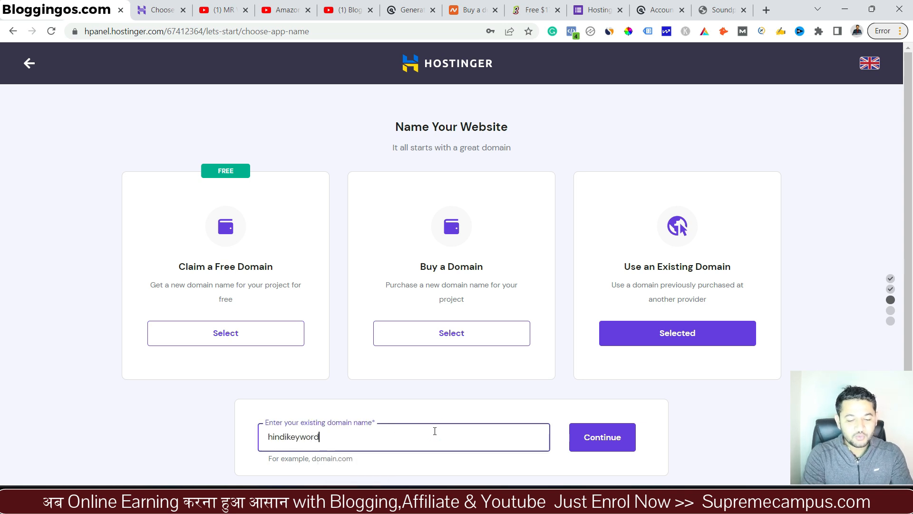
{"action": "type", "text": "research.com"}
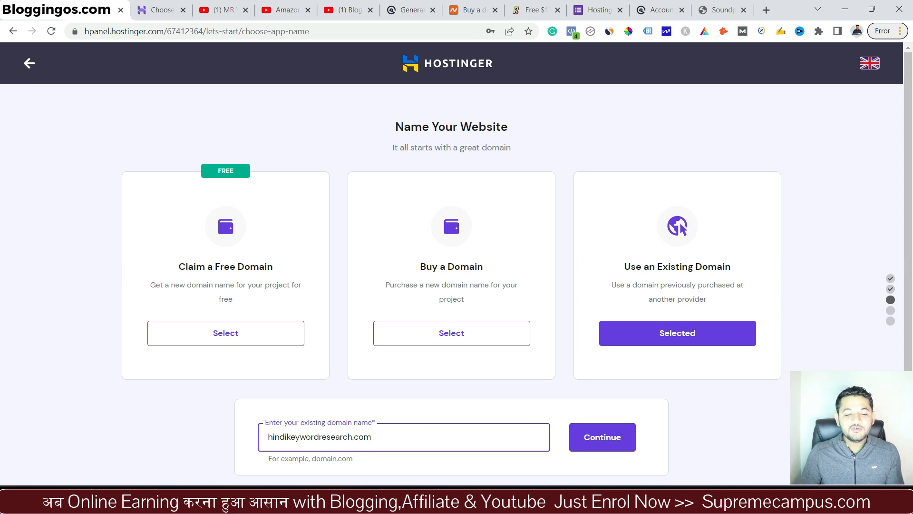
{"action": "left_click", "coordinate": [583, 439]}
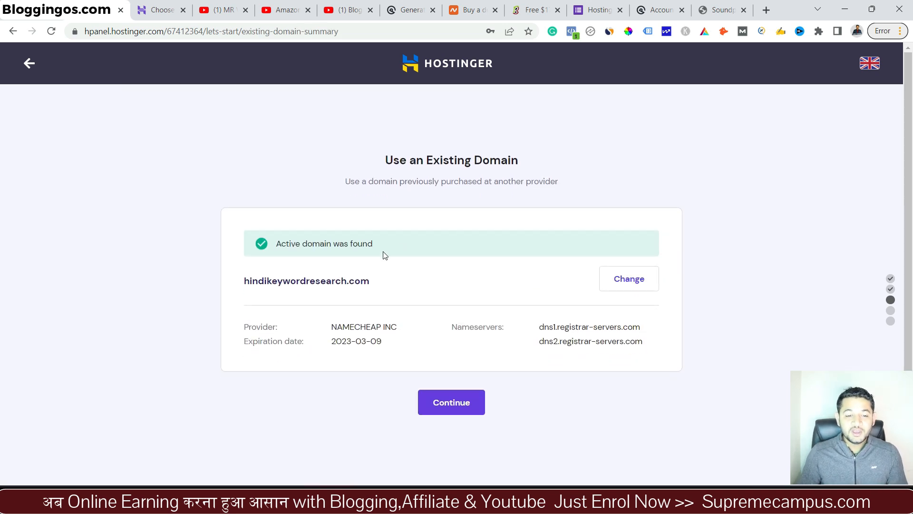
Step: Check the existing domain's status, expiration date and current nameservers, and accept the domain for the setup
{"action": "triple_click", "coordinate": [404, 246]}
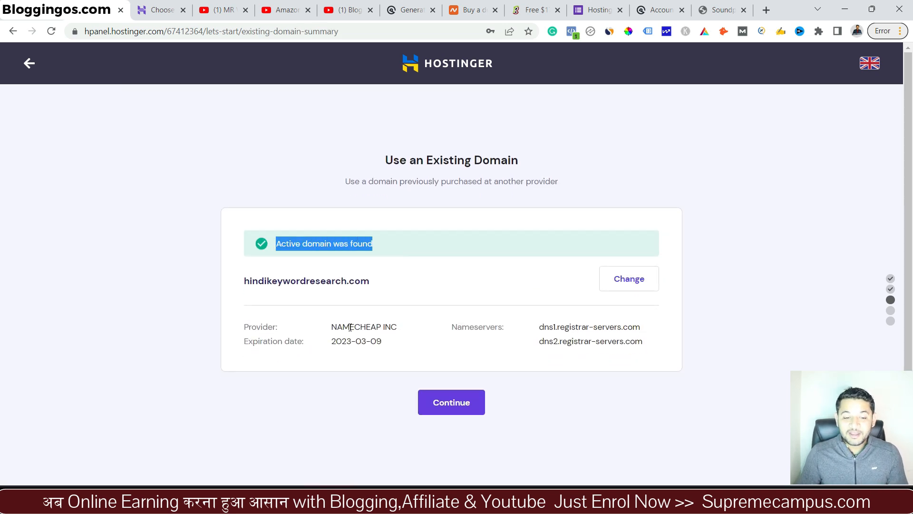
{"action": "triple_click", "coordinate": [394, 338]}
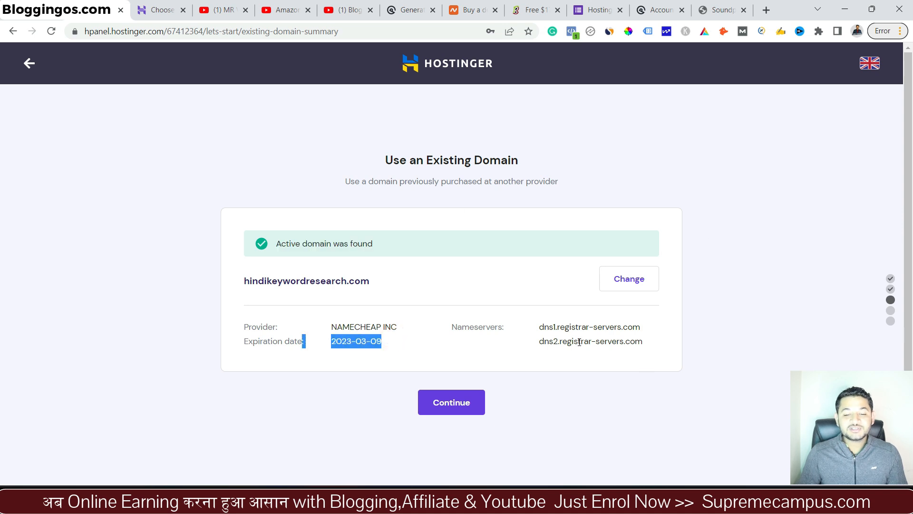
{"action": "left_click", "coordinate": [516, 341]}
{"action": "left_click_drag", "start_coordinate": [538, 327], "coordinate": [638, 326]}
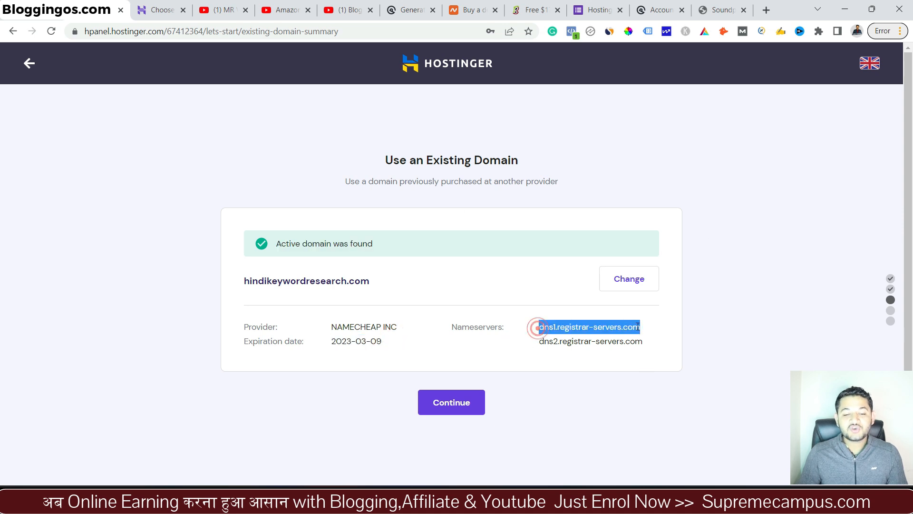
{"action": "left_click", "coordinate": [566, 357]}
{"action": "left_click_drag", "start_coordinate": [539, 343], "coordinate": [665, 345]}
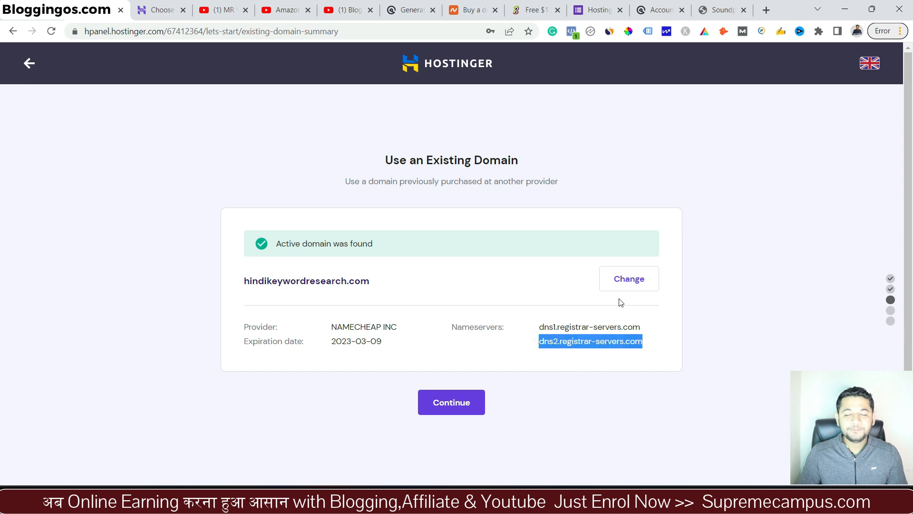
{"action": "left_click", "coordinate": [442, 404]}
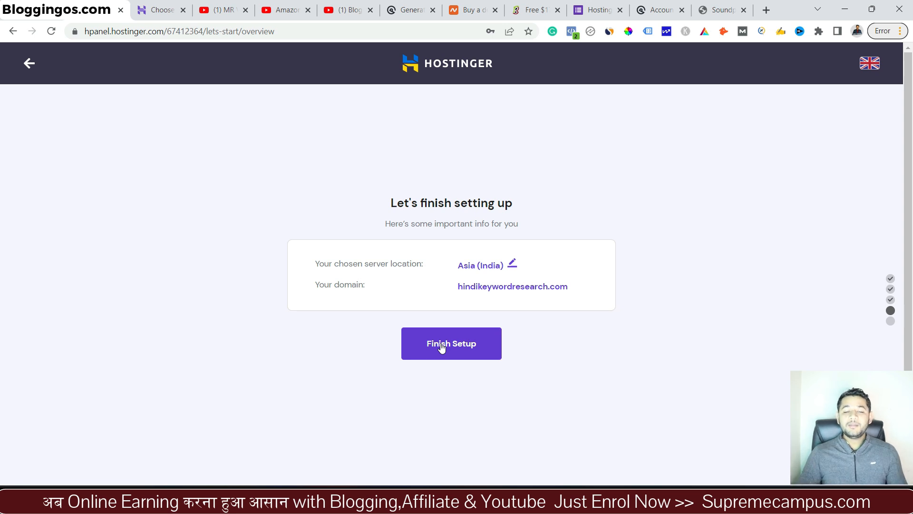
Step: Change the server location to North America (USA, NC) and finish the hosting setup
{"action": "left_click", "coordinate": [510, 263]}
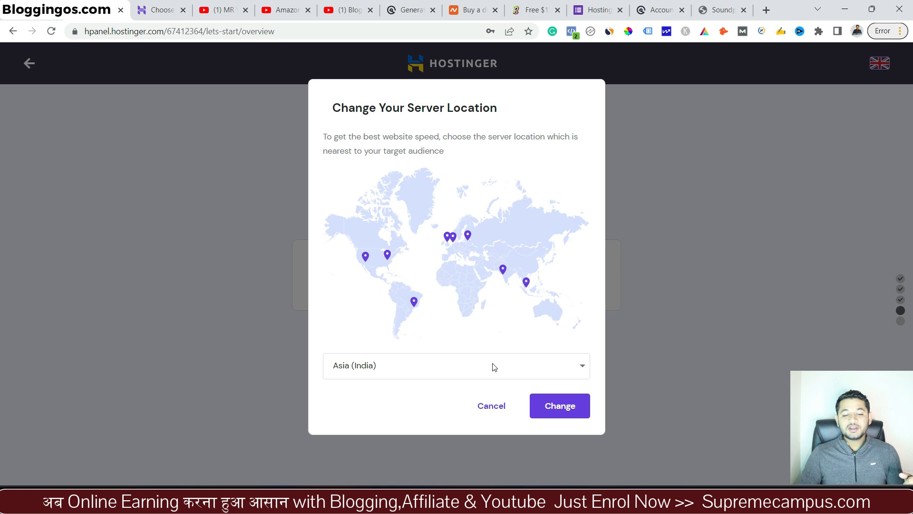
{"action": "left_click", "coordinate": [492, 365]}
{"action": "scroll", "coordinate": [447, 417], "scroll_direction": "down", "scroll_amount": 1}
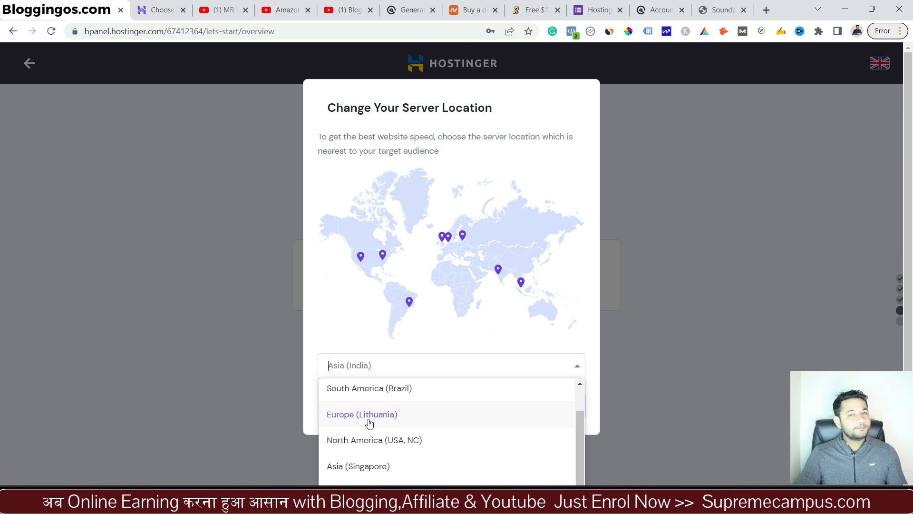
{"action": "left_click", "coordinate": [384, 440]}
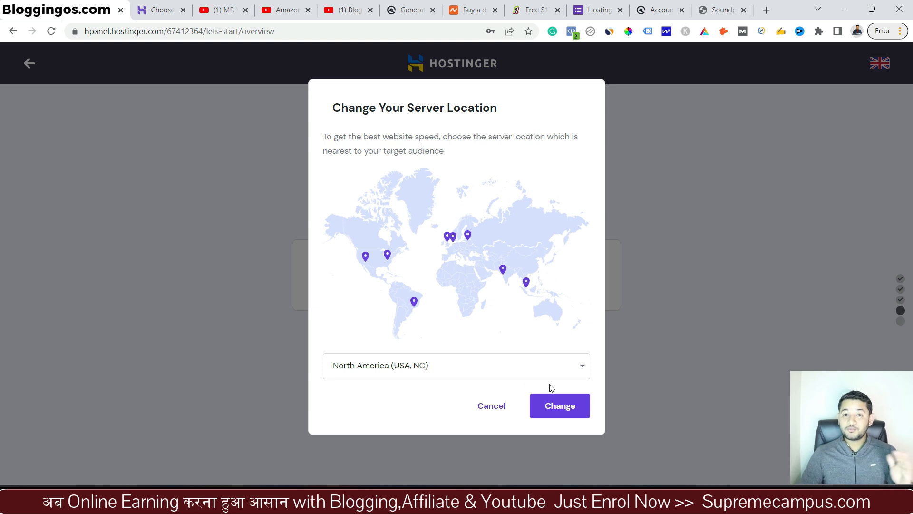
{"action": "left_click", "coordinate": [535, 407]}
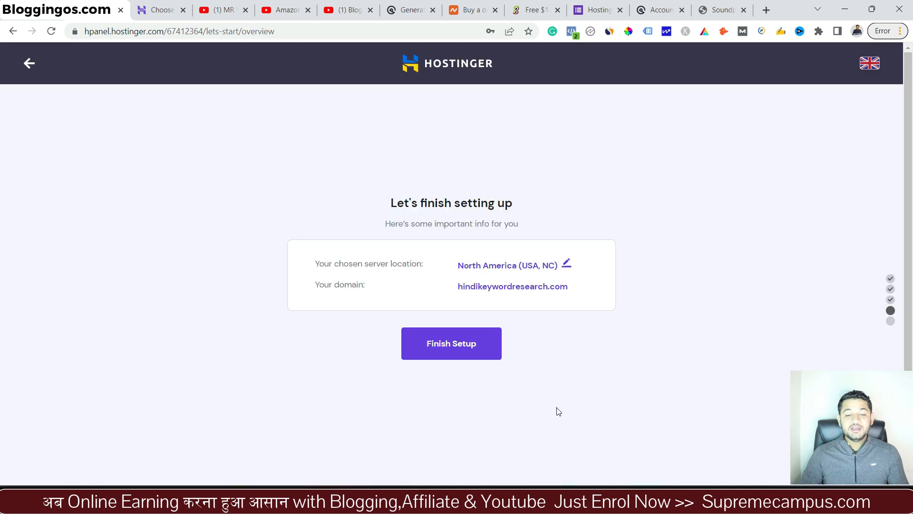
{"action": "left_click", "coordinate": [462, 346]}
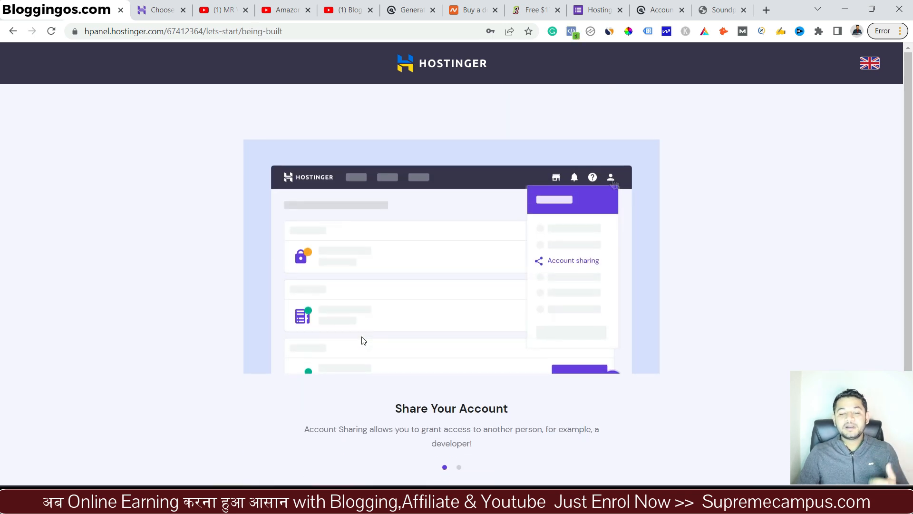
Step: Open the domain connection instructions, check the old nameservers, and copy the Hostinger nameserver ns1.dns-parking.com
{"action": "scroll", "coordinate": [372, 316], "scroll_direction": "down", "scroll_amount": 1}
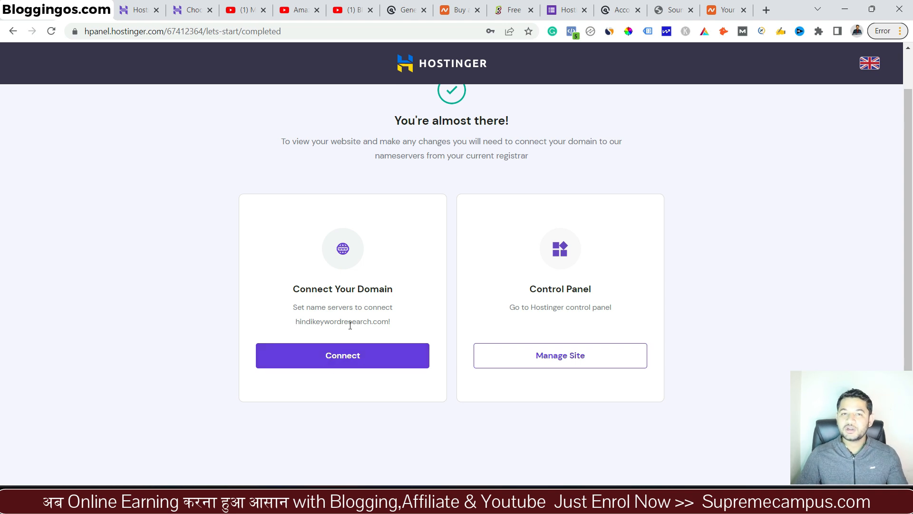
{"action": "left_click", "coordinate": [385, 356]}
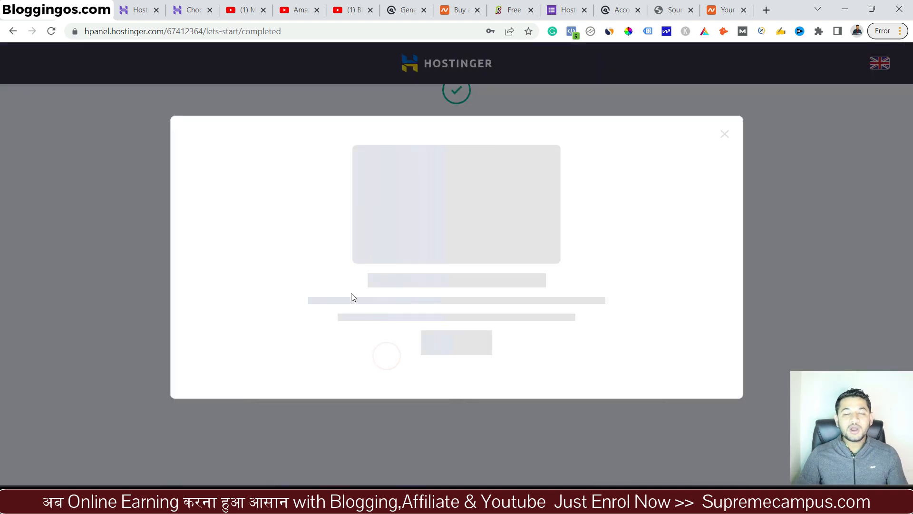
{"action": "left_click", "coordinate": [466, 368]}
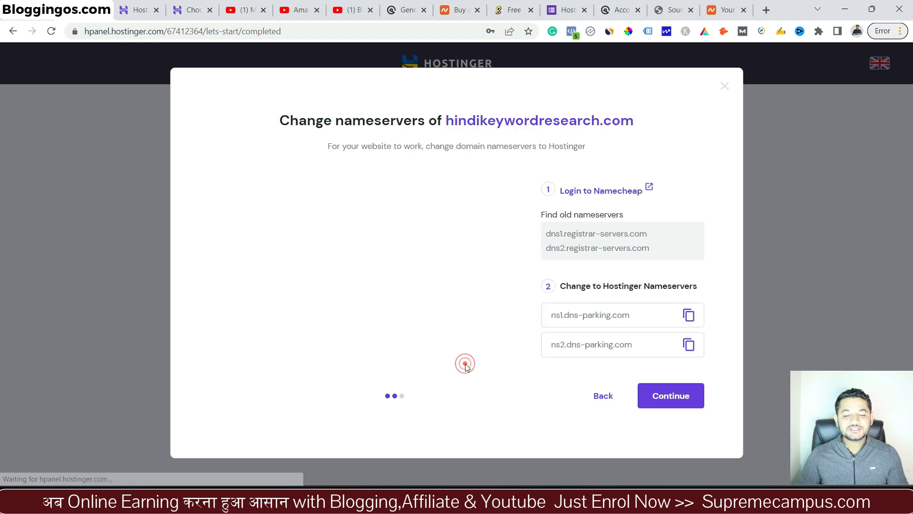
{"action": "left_click_drag", "start_coordinate": [654, 232], "coordinate": [546, 233]}
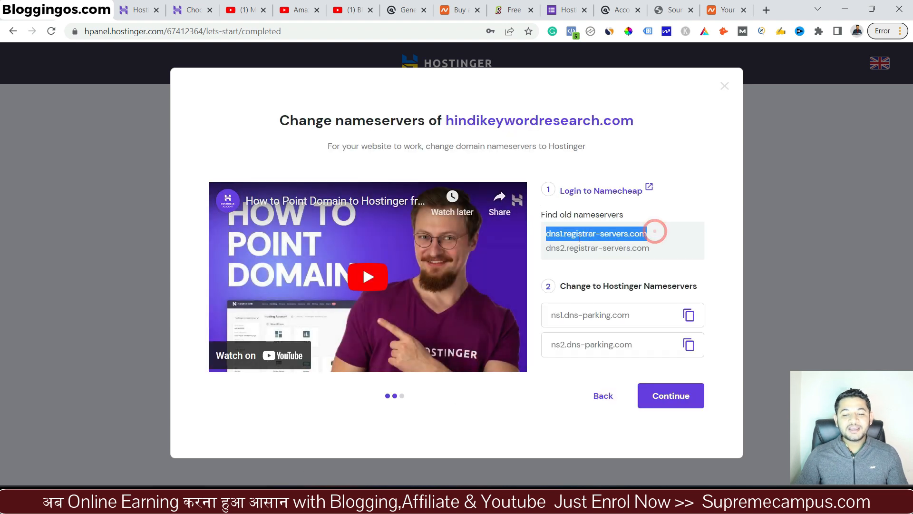
{"action": "left_click_drag", "start_coordinate": [675, 249], "coordinate": [551, 247]}
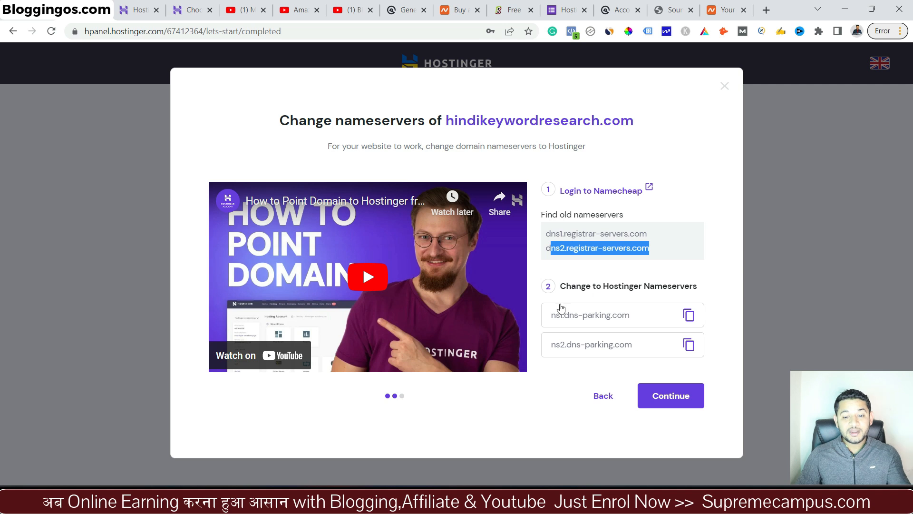
{"action": "left_click", "coordinate": [688, 315]}
Step: Switch to the Namecheap domain list and open the nameserver settings of hindikeywordresearch.com
{"action": "left_click", "coordinate": [726, 10]}
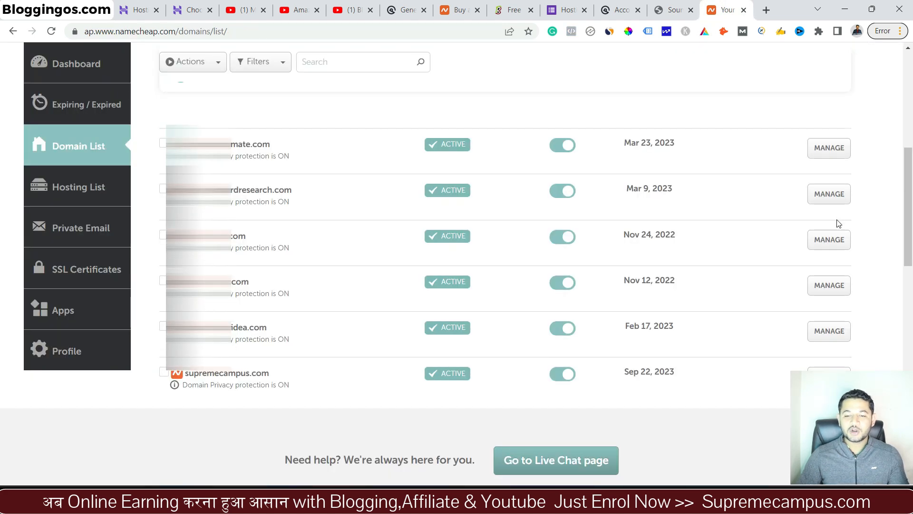
{"action": "left_click", "coordinate": [827, 200]}
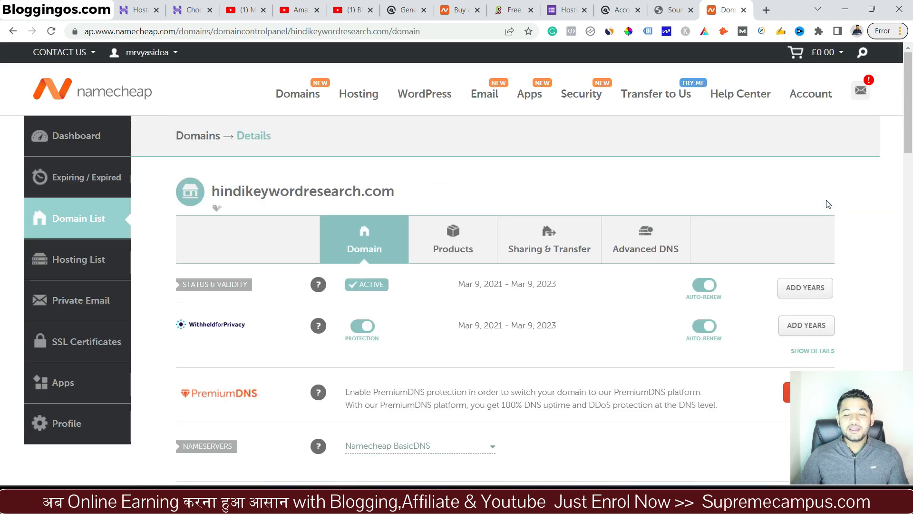
{"action": "scroll", "coordinate": [391, 346], "scroll_direction": "down", "scroll_amount": 3}
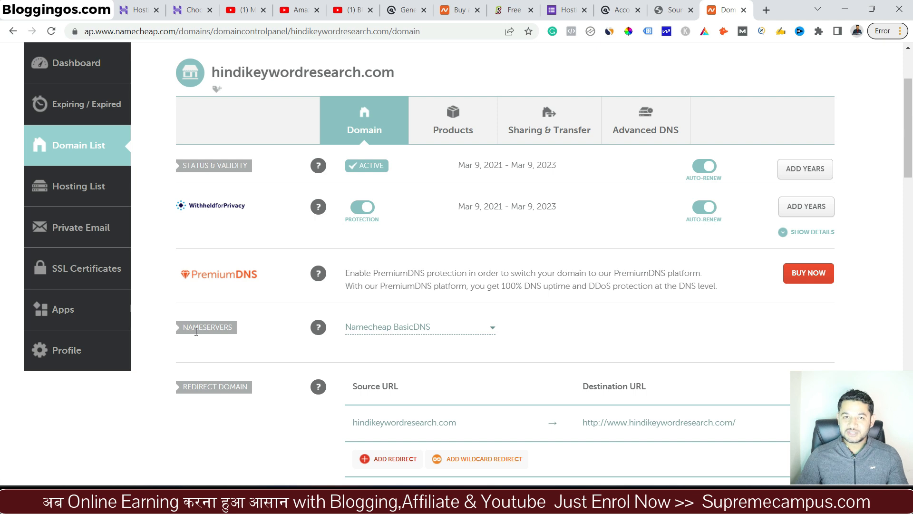
Step: Switch the domain's nameservers to Custom DNS and enter ns1.dns-parking.com, copied from Hostinger, as the first nameserver
{"action": "left_click", "coordinate": [389, 328]}
{"action": "left_click", "coordinate": [383, 386]}
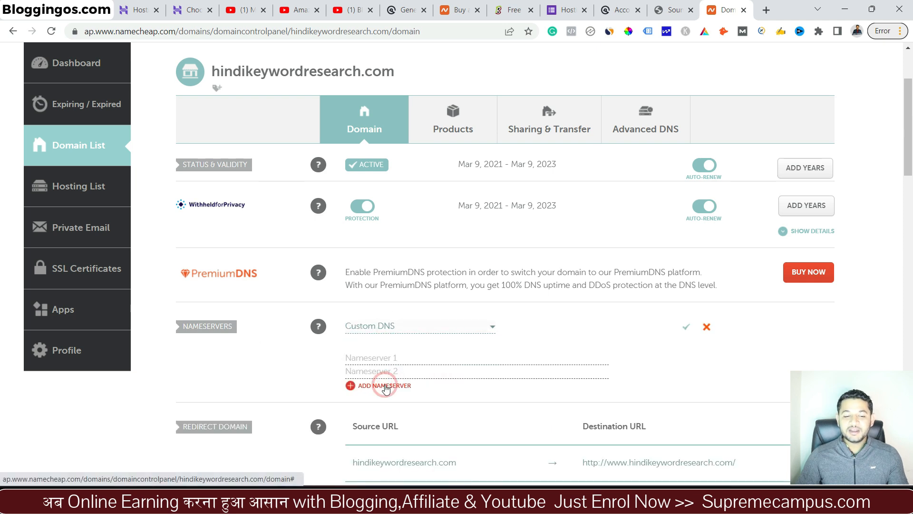
{"action": "scroll", "coordinate": [384, 386], "scroll_direction": "down", "scroll_amount": 1}
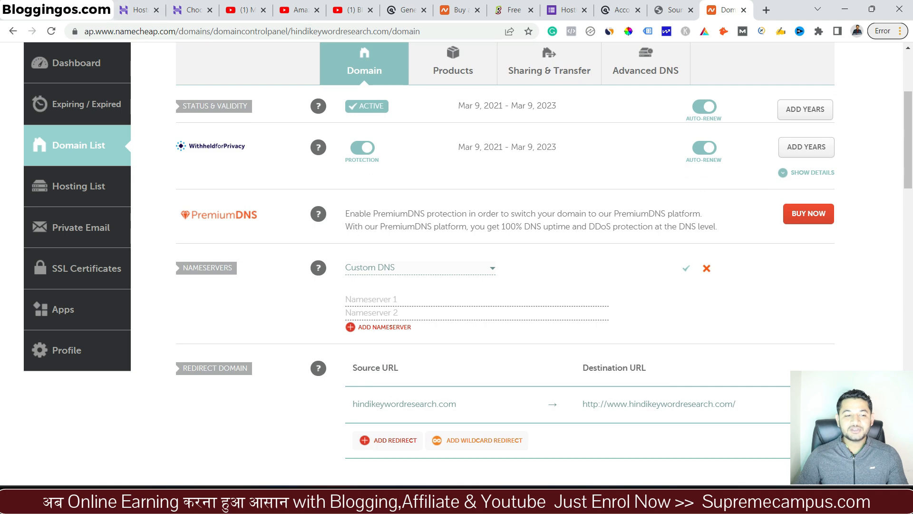
{"action": "left_click", "coordinate": [85, 10]}
{"action": "left_click", "coordinate": [688, 314]}
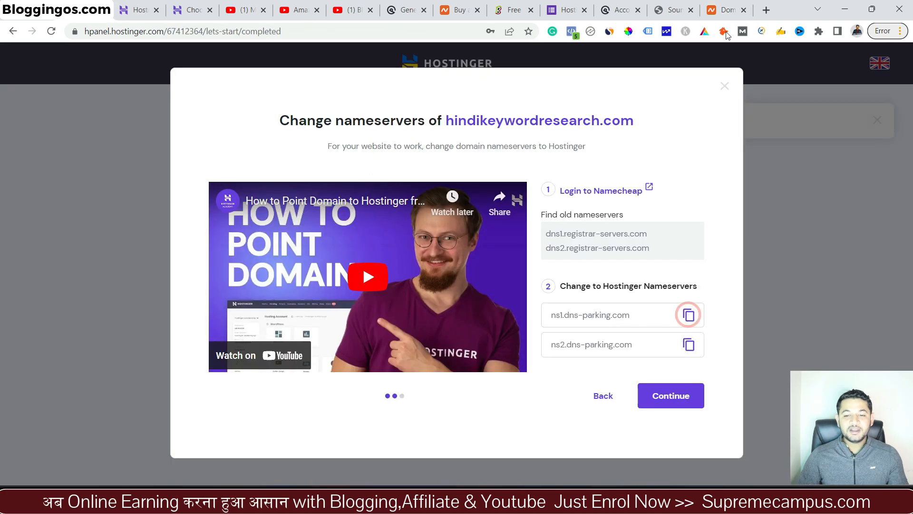
{"action": "left_click", "coordinate": [725, 10]}
{"action": "left_click", "coordinate": [407, 298]}
{"action": "key", "text": "ctrl+v"}
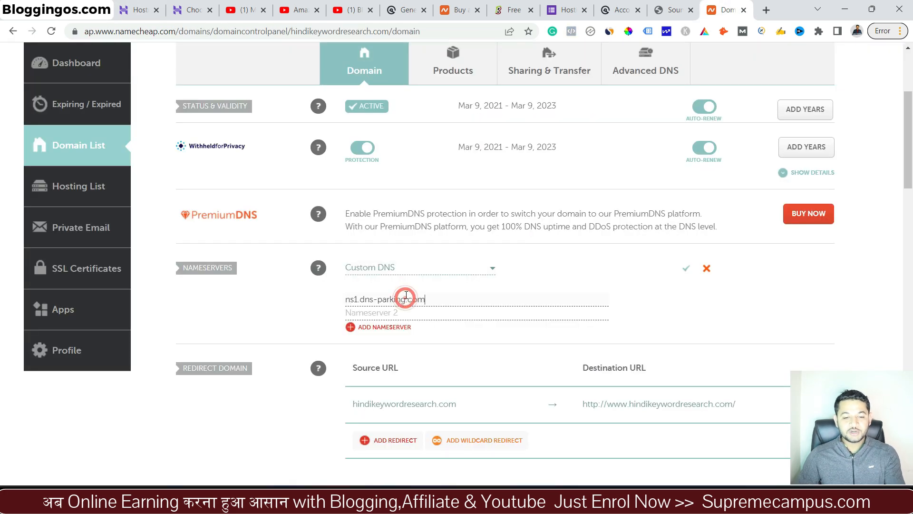
Step: Copy ns2.dns-parking.com from Hostinger, enter it as the second Namecheap nameserver, and save the nameserver settings
{"action": "key", "text": "ctrl+Tab"}
{"action": "left_click", "coordinate": [688, 345]}
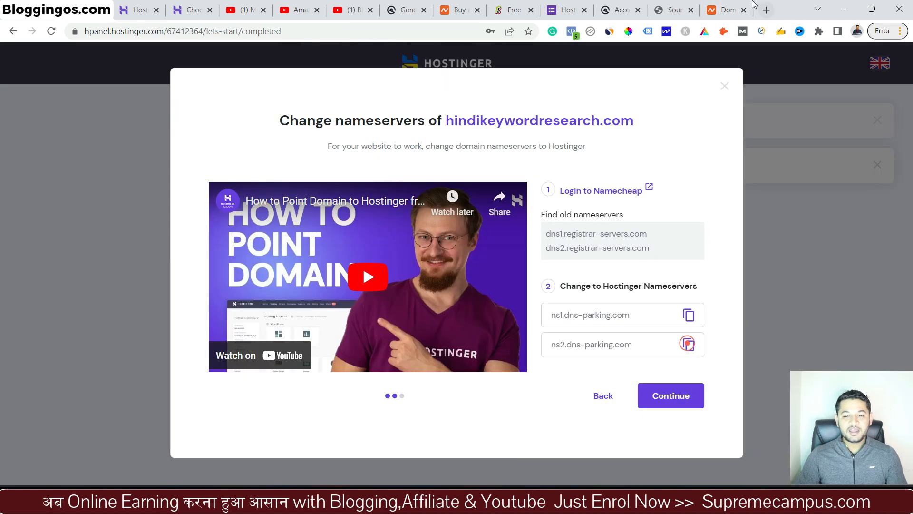
{"action": "key", "text": "ctrl+shift+Tab"}
{"action": "left_click", "coordinate": [470, 312]}
{"action": "key", "text": "ctrl+v"}
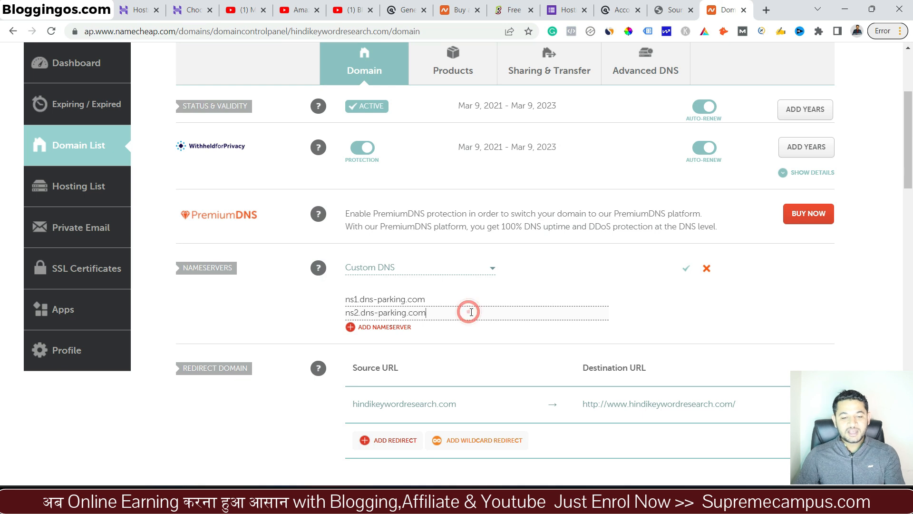
{"action": "left_click", "coordinate": [687, 270]}
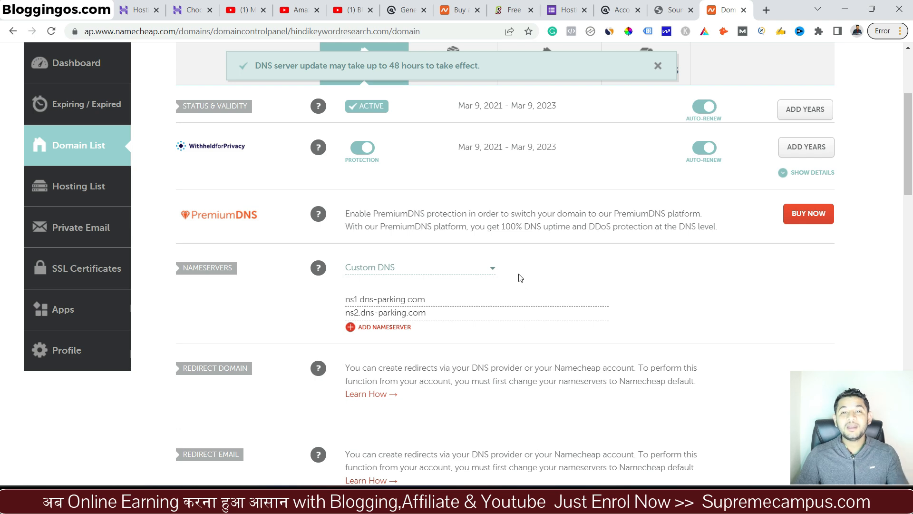
Step: Return to Hostinger, complete the nameserver change instructions, and open the control panel for managing the site
{"action": "left_click", "coordinate": [139, 9]}
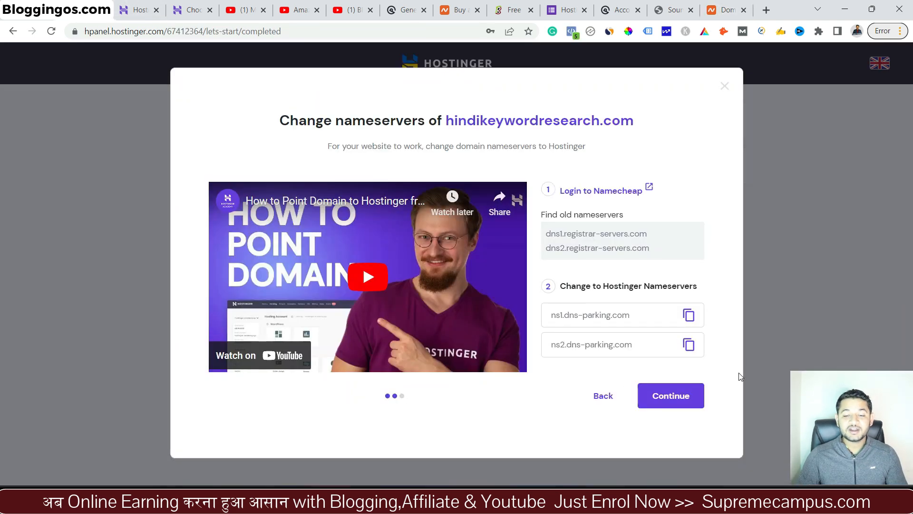
{"action": "left_click", "coordinate": [680, 397]}
{"action": "left_click", "coordinate": [449, 344]}
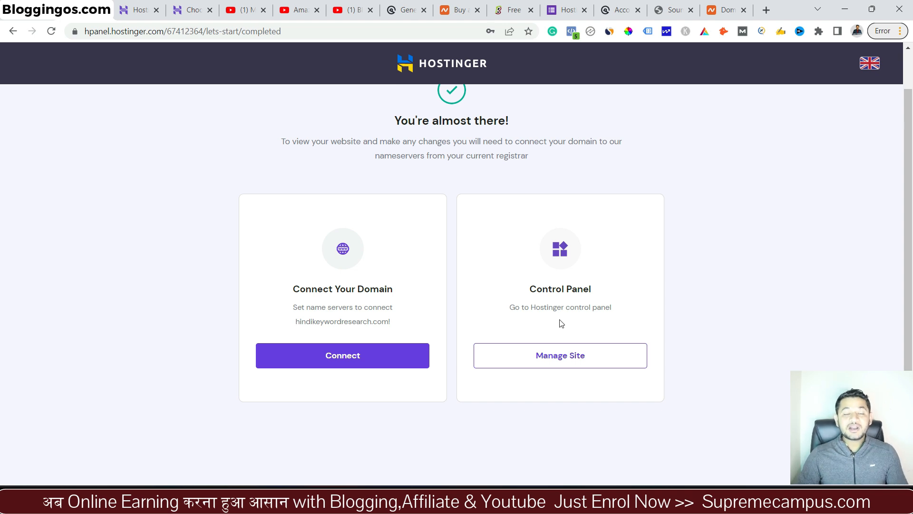
{"action": "left_click", "coordinate": [566, 355]}
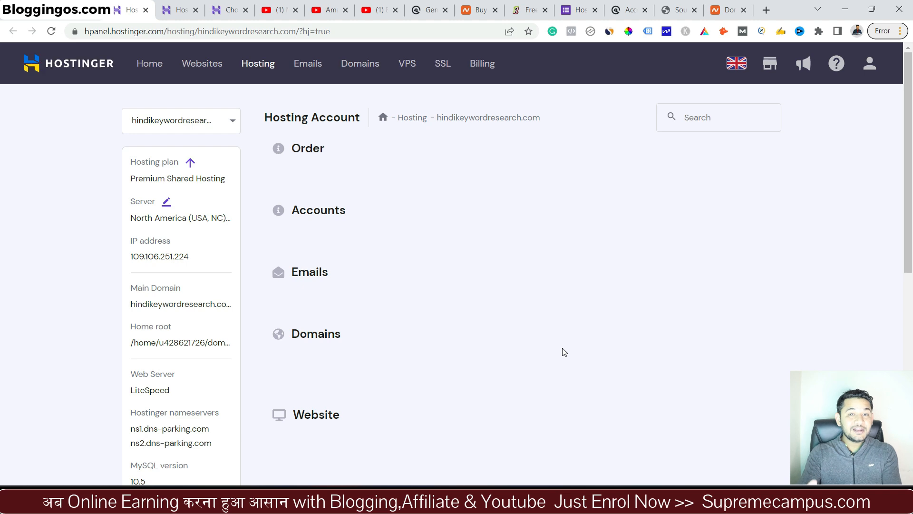
Step: Look through the hosting account's tools, open the WordPress section, and start a new WordPress installation
{"action": "scroll", "coordinate": [339, 280], "scroll_direction": "down", "scroll_amount": 13}
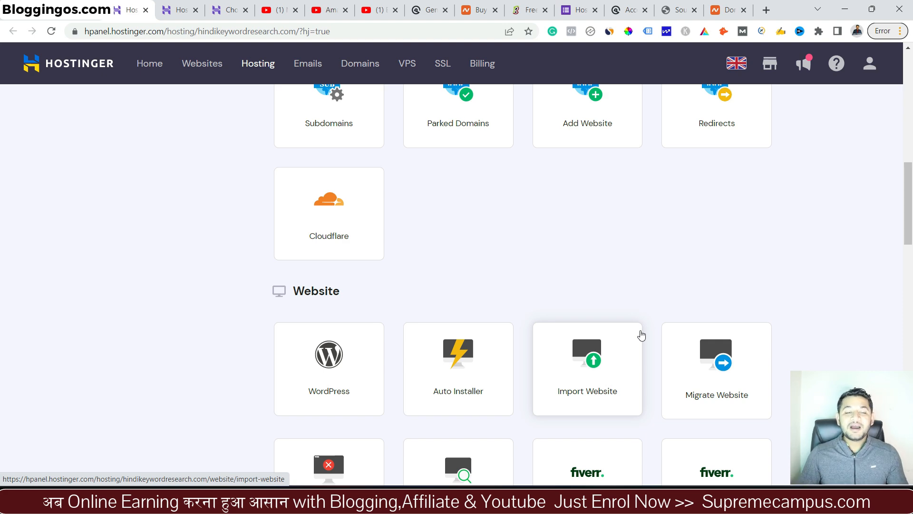
{"action": "scroll", "coordinate": [641, 336], "scroll_direction": "up", "scroll_amount": 8}
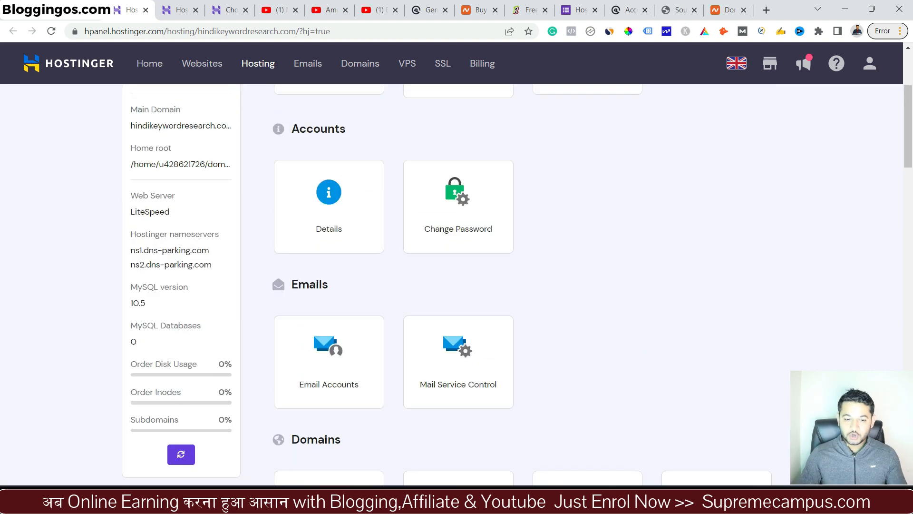
{"action": "scroll", "coordinate": [556, 336], "scroll_direction": "down", "scroll_amount": 12}
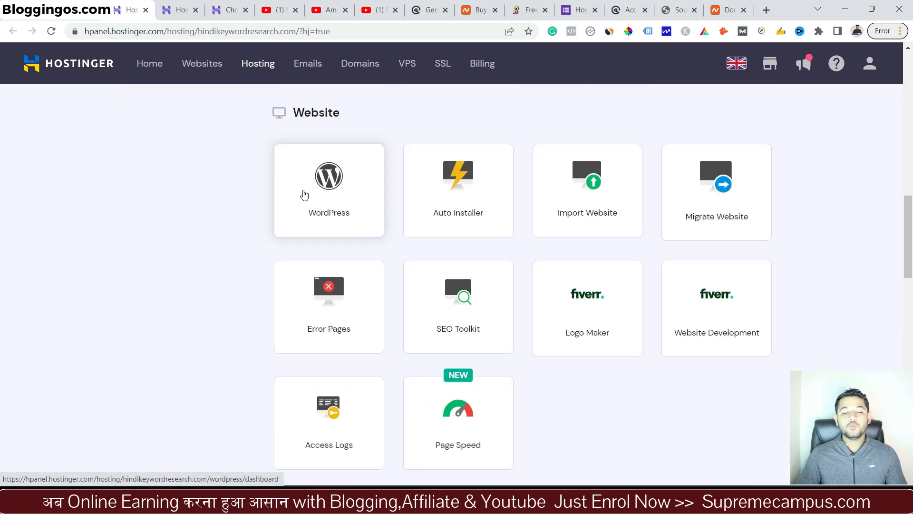
{"action": "left_click", "coordinate": [334, 212]}
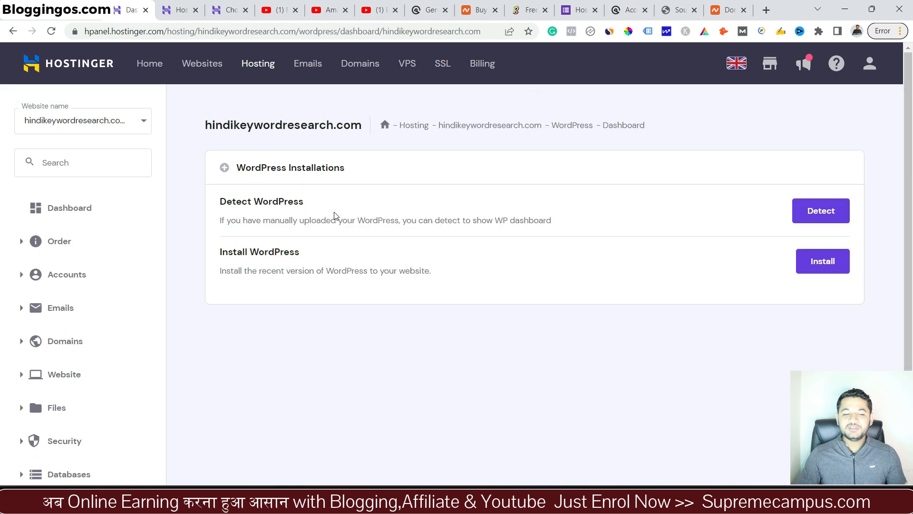
{"action": "left_click_drag", "start_coordinate": [316, 252], "coordinate": [220, 253]}
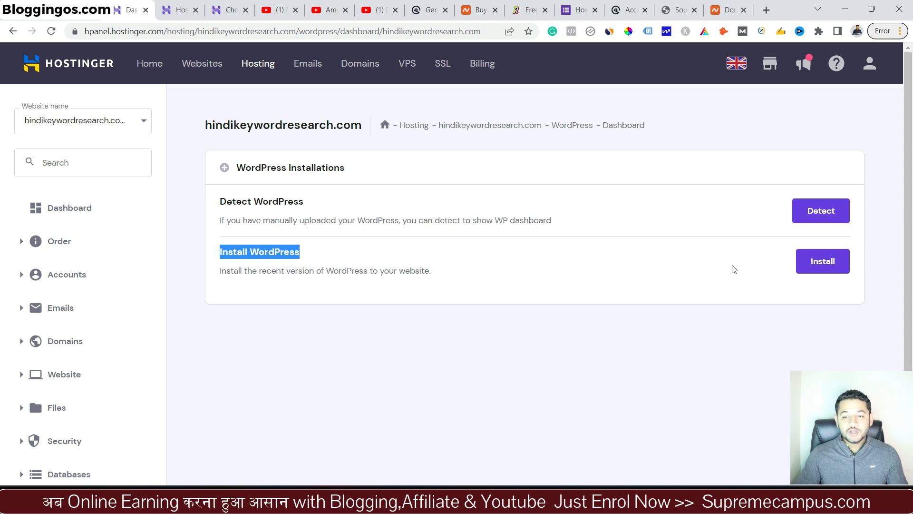
{"action": "left_click", "coordinate": [811, 261]}
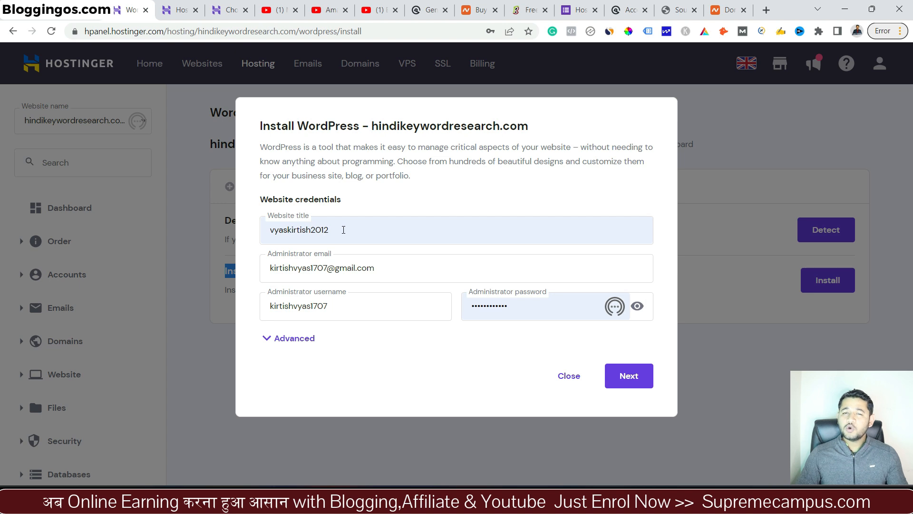
Step: Set the WordPress website title to Supreme Campus, check the prefilled administrator credentials, and continue to the installation options
{"action": "double_click", "coordinate": [343, 230]}
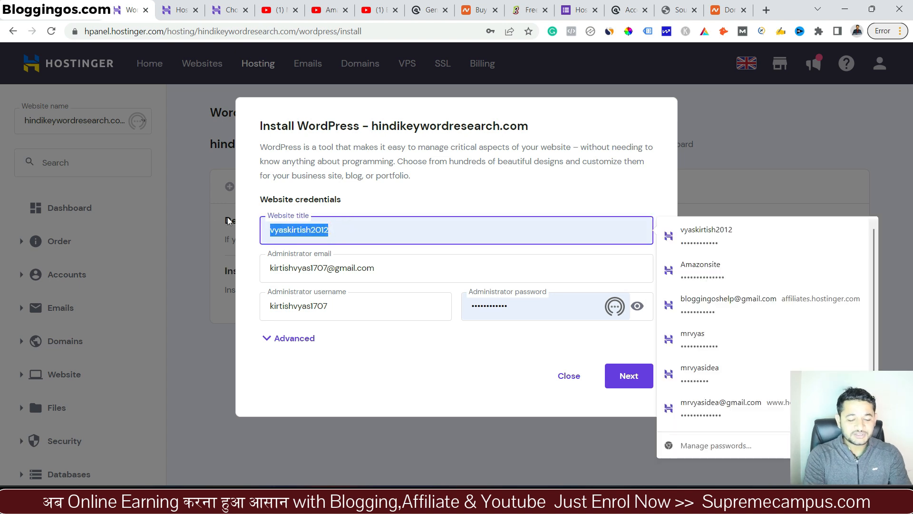
{"action": "type", "text": "Supreme Campus"}
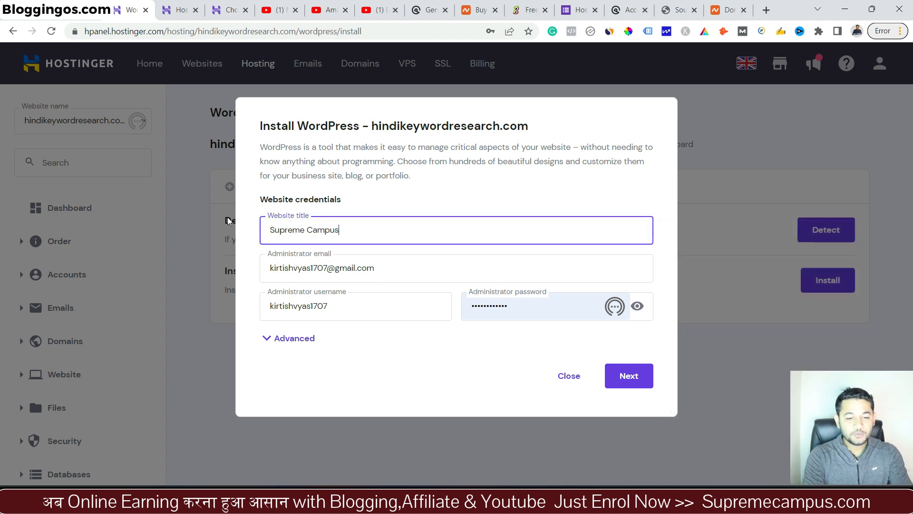
{"action": "left_click_drag", "start_coordinate": [414, 265], "coordinate": [186, 245]}
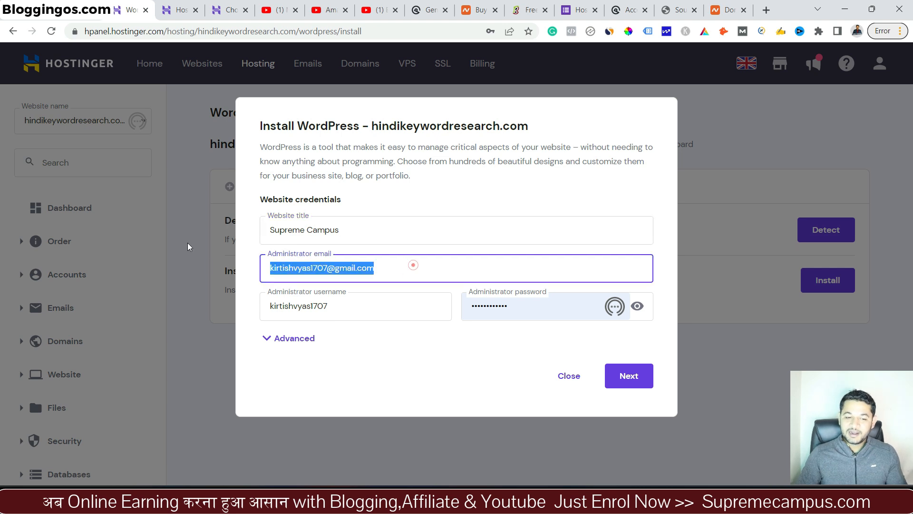
{"action": "left_click_drag", "start_coordinate": [339, 309], "coordinate": [256, 310]}
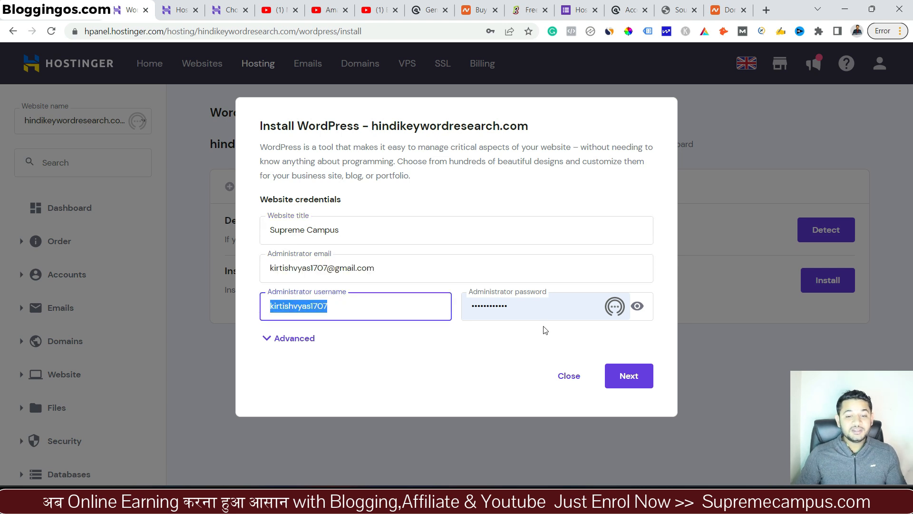
{"action": "left_click", "coordinate": [529, 307]}
{"action": "left_click", "coordinate": [480, 357]}
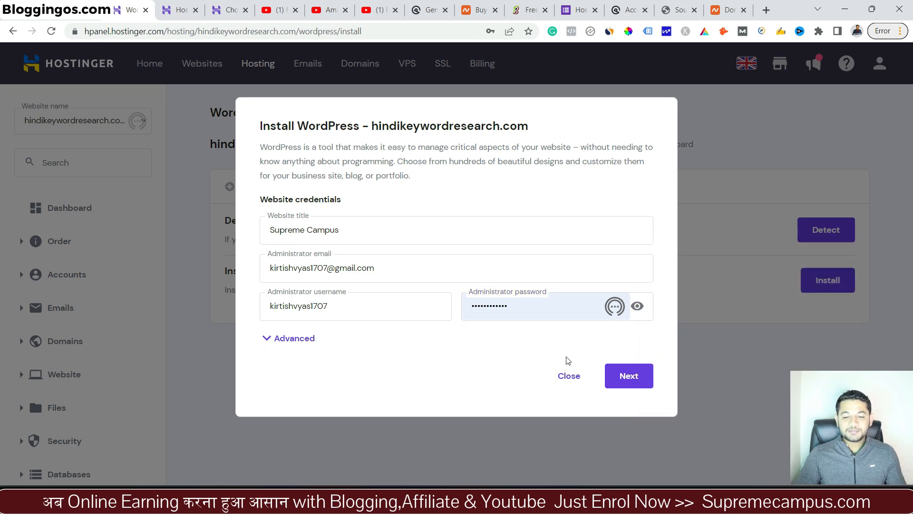
{"action": "left_click", "coordinate": [639, 381]}
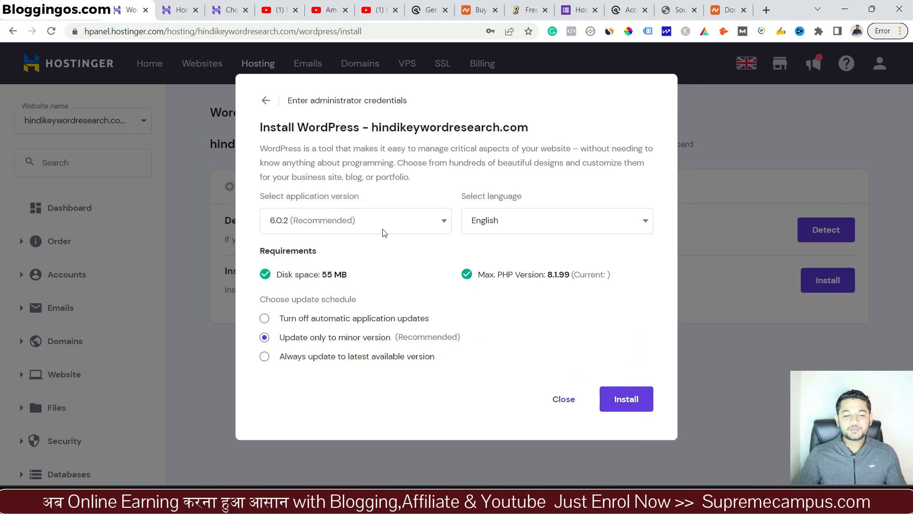
Step: Set WordPress to always update to the latest available version, install it, and look over the site's settings in Hostinger
{"action": "left_click", "coordinate": [265, 356]}
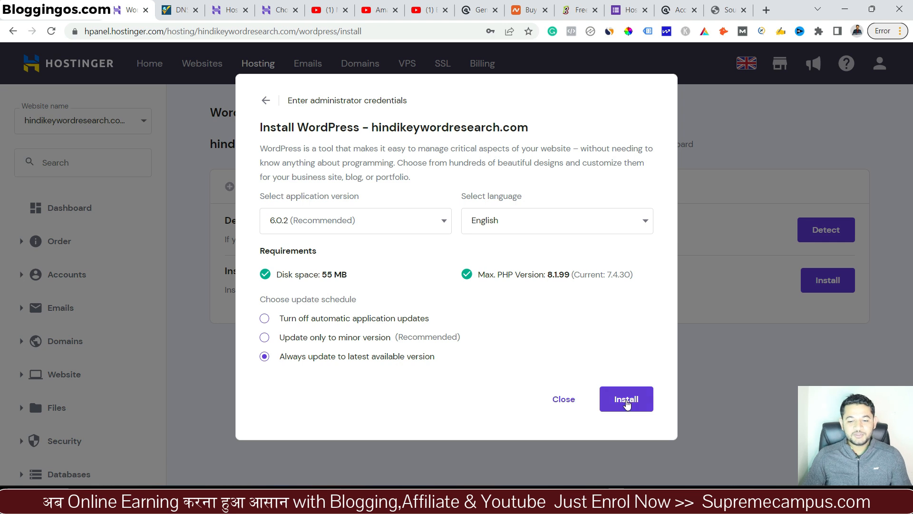
{"action": "left_click", "coordinate": [626, 399]}
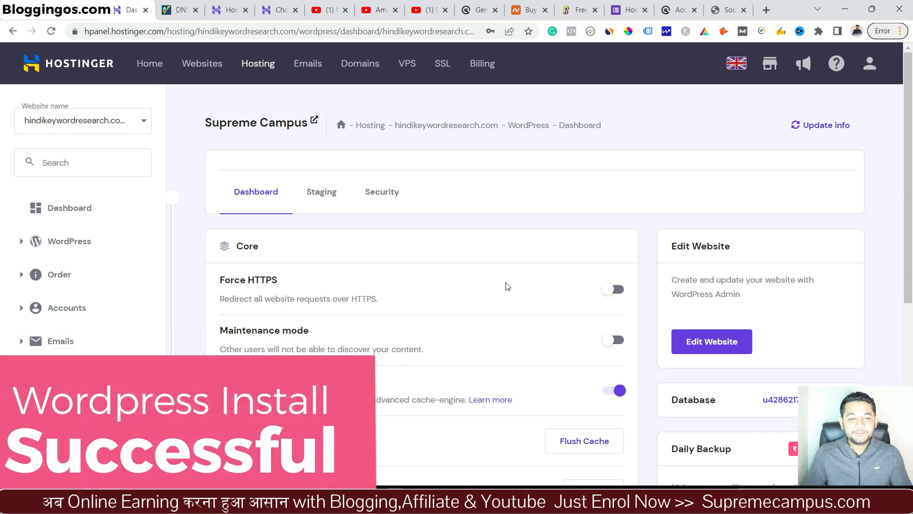
{"action": "scroll", "coordinate": [430, 179], "scroll_direction": "down", "scroll_amount": 6}
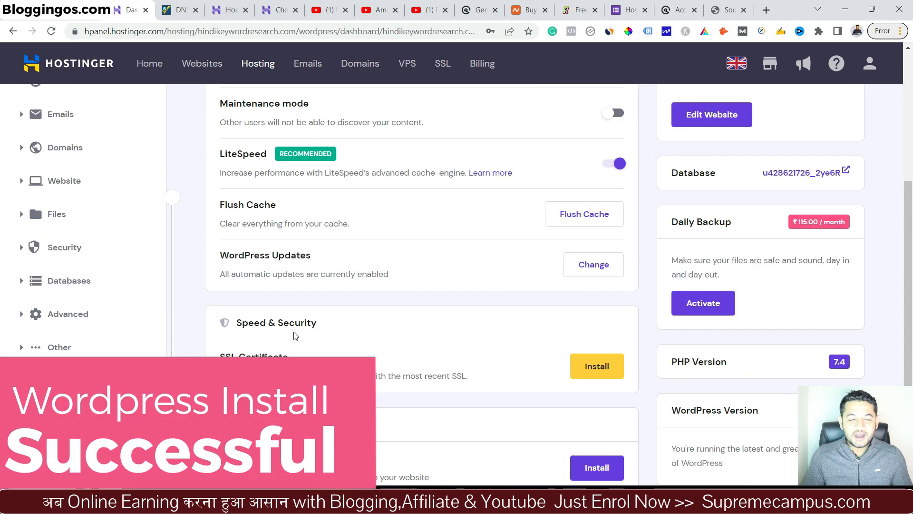
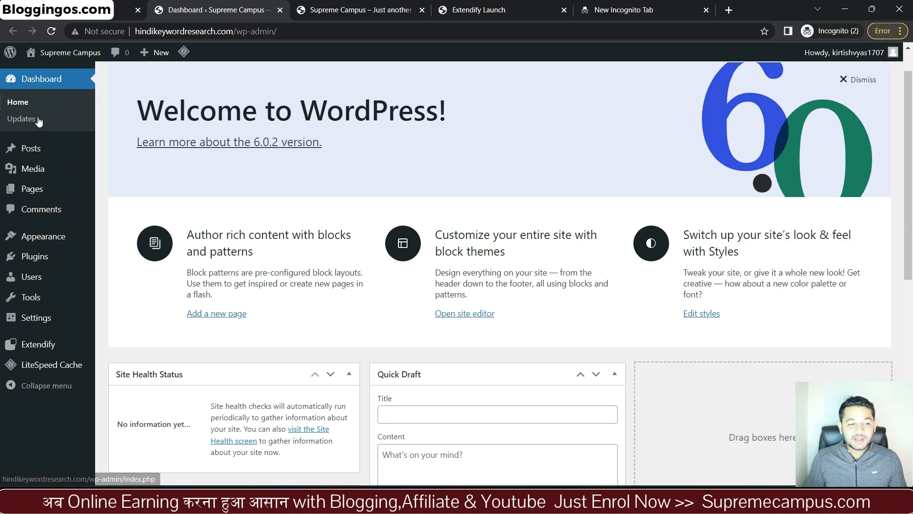
Step: Look over the WordPress admin dashboard, then open the live Supreme Campus site in a new tab and check its address
{"action": "mouse_move", "coordinate": [35, 367]}
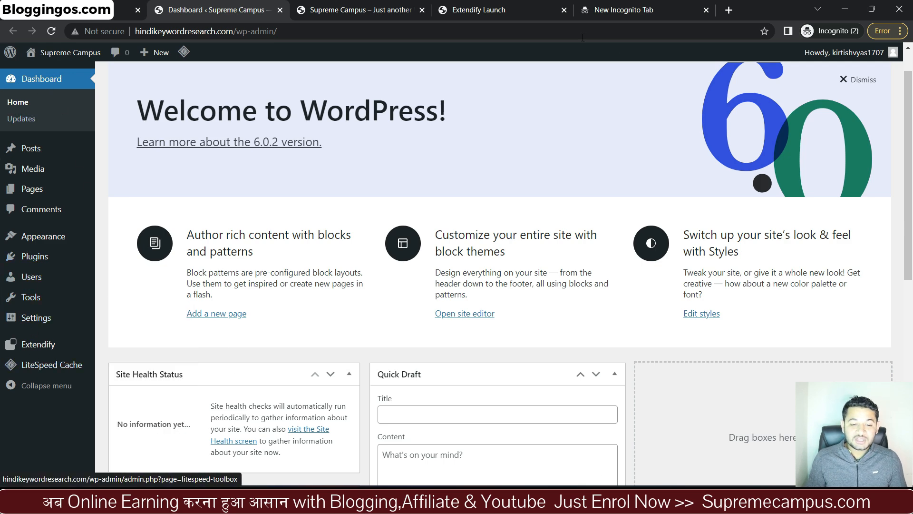
{"action": "scroll", "coordinate": [539, 133], "scroll_direction": "down", "scroll_amount": 5}
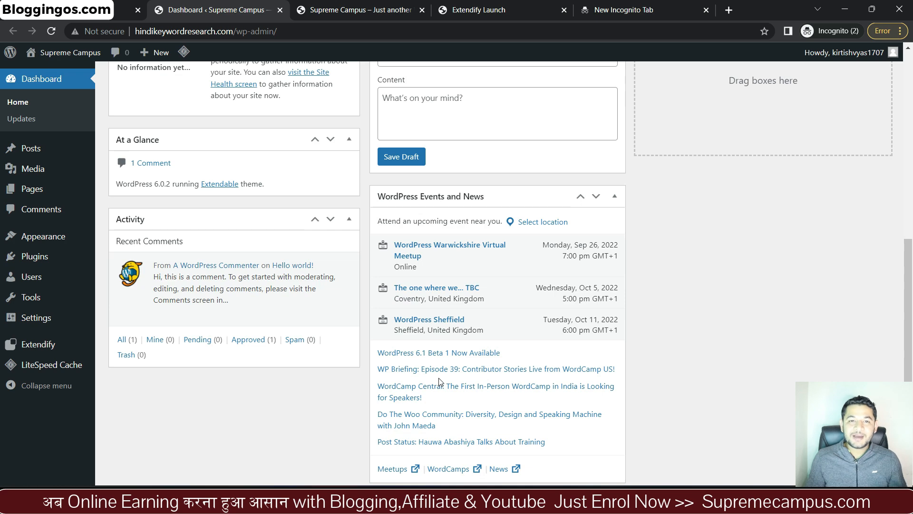
{"action": "scroll", "coordinate": [442, 381], "scroll_direction": "up", "scroll_amount": 5}
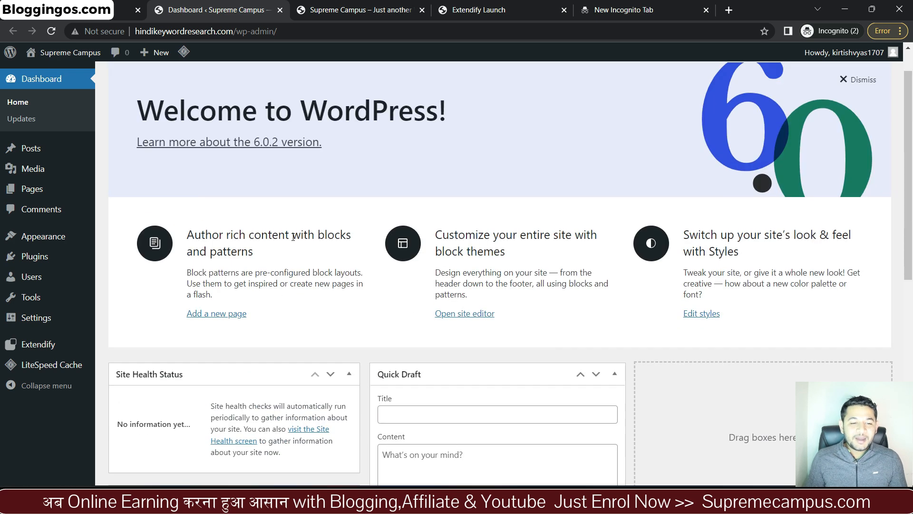
{"action": "mouse_move", "coordinate": [48, 58]}
{"action": "right_click", "coordinate": [41, 77]}
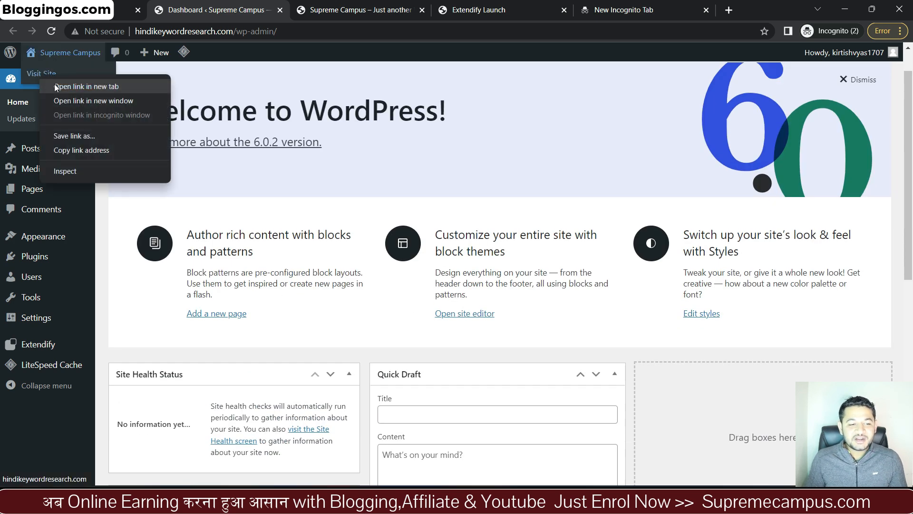
{"action": "left_click", "coordinate": [55, 87]}
{"action": "left_click", "coordinate": [307, 6]}
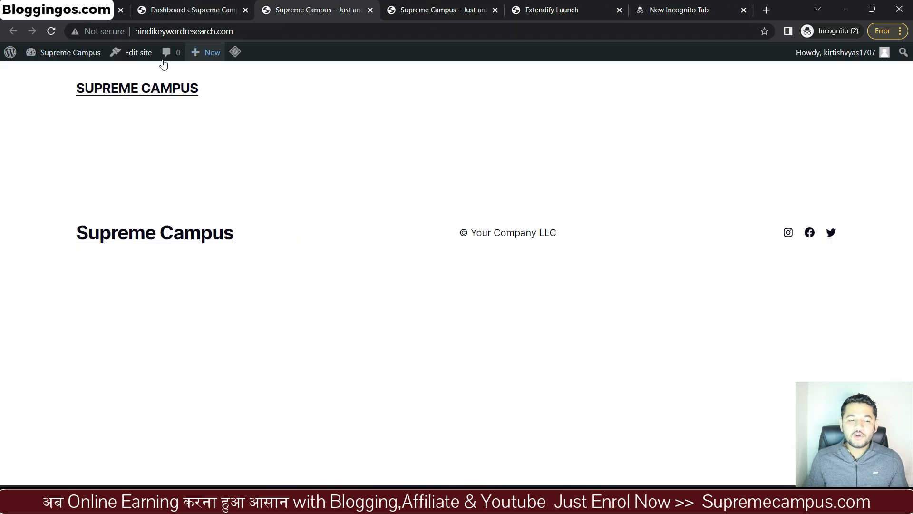
{"action": "left_click", "coordinate": [294, 29]}
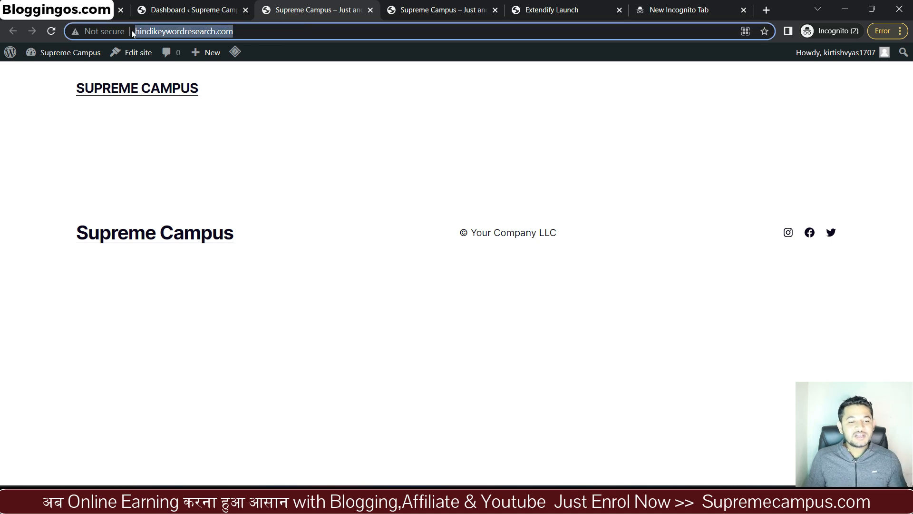
Step: Return to the WordPress dashboard and open the site's Themes page
{"action": "left_click", "coordinate": [172, 9]}
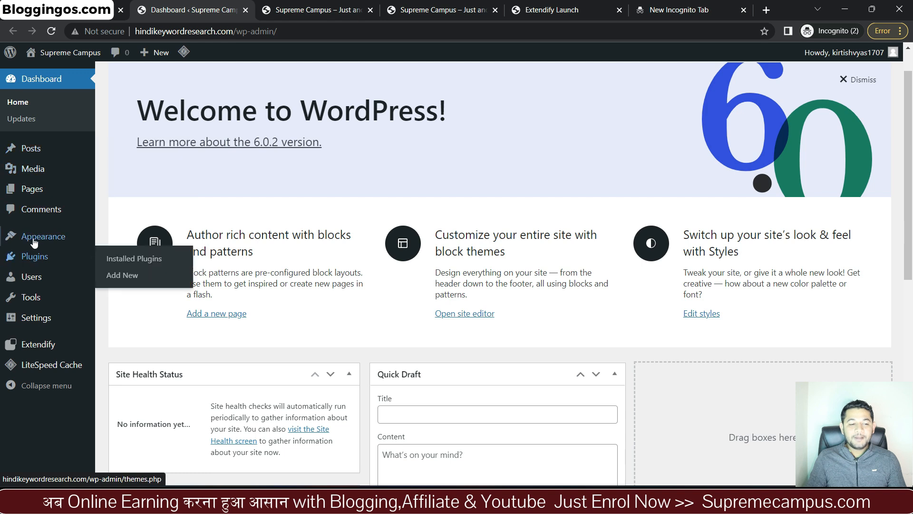
{"action": "mouse_move", "coordinate": [35, 241]}
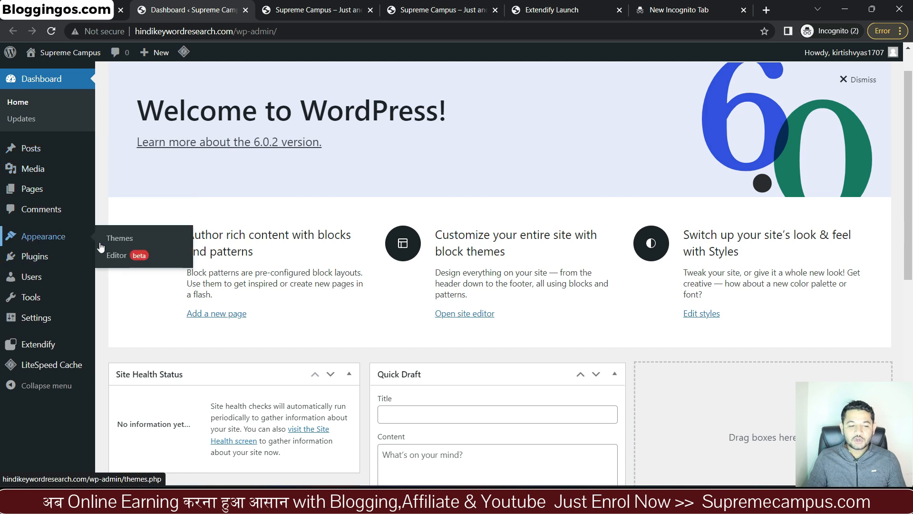
{"action": "left_click", "coordinate": [122, 239]}
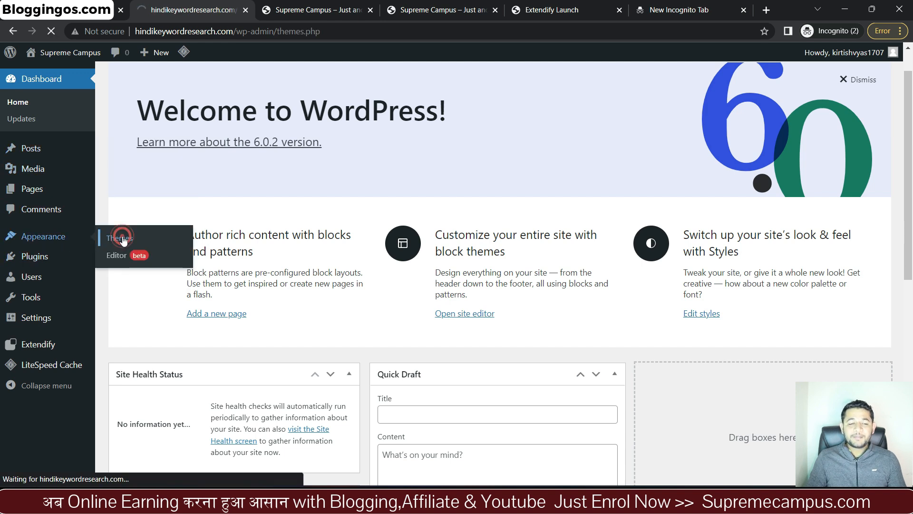
Step: Go to adding a new WordPress theme, browse the popular themes, and search for generatepress
{"action": "scroll", "coordinate": [247, 149], "scroll_direction": "down", "scroll_amount": 2}
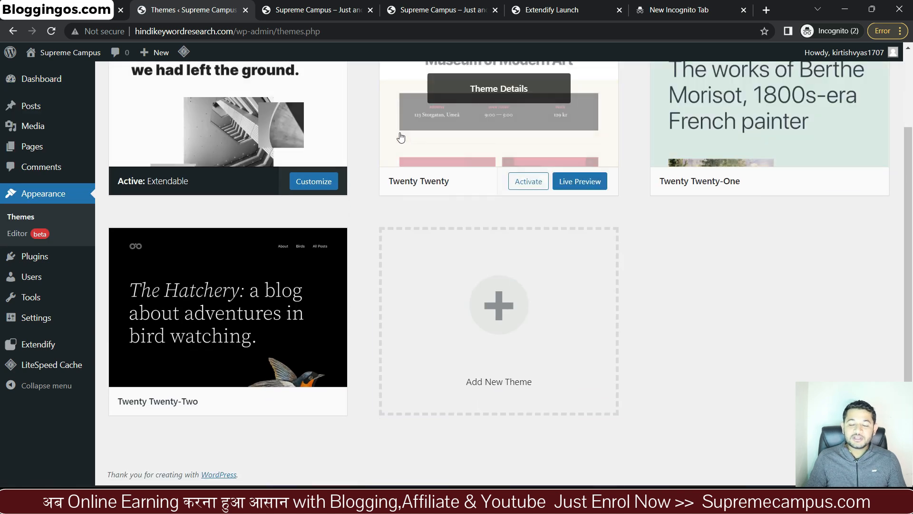
{"action": "left_click", "coordinate": [505, 306]}
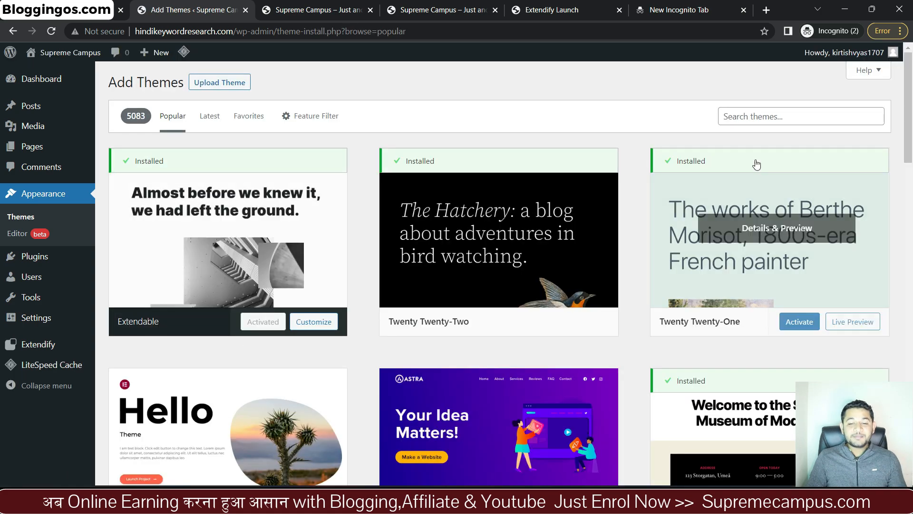
{"action": "scroll", "coordinate": [589, 154], "scroll_direction": "down", "scroll_amount": 7}
{"action": "scroll", "coordinate": [590, 160], "scroll_direction": "down", "scroll_amount": 9}
{"action": "scroll", "coordinate": [784, 125], "scroll_direction": "up", "scroll_amount": 10}
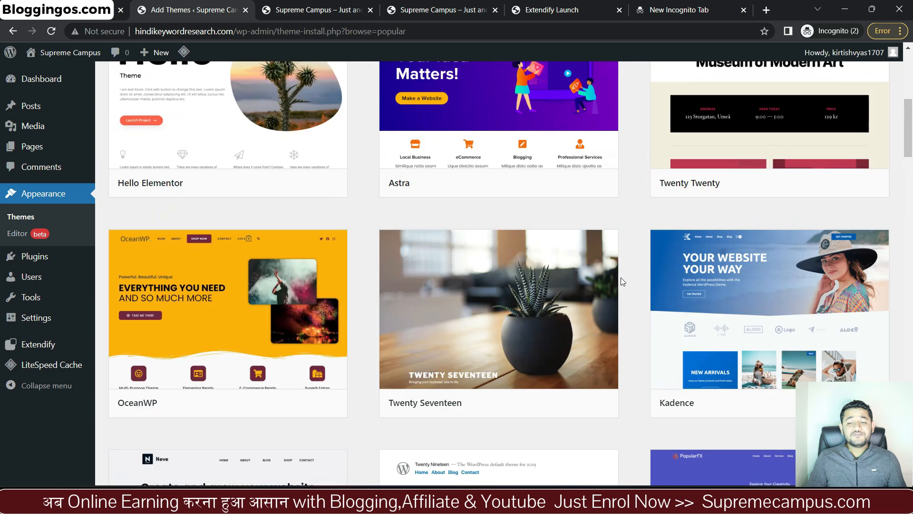
{"action": "scroll", "coordinate": [785, 125], "scroll_direction": "up", "scroll_amount": 8}
{"action": "left_click", "coordinate": [769, 116]}
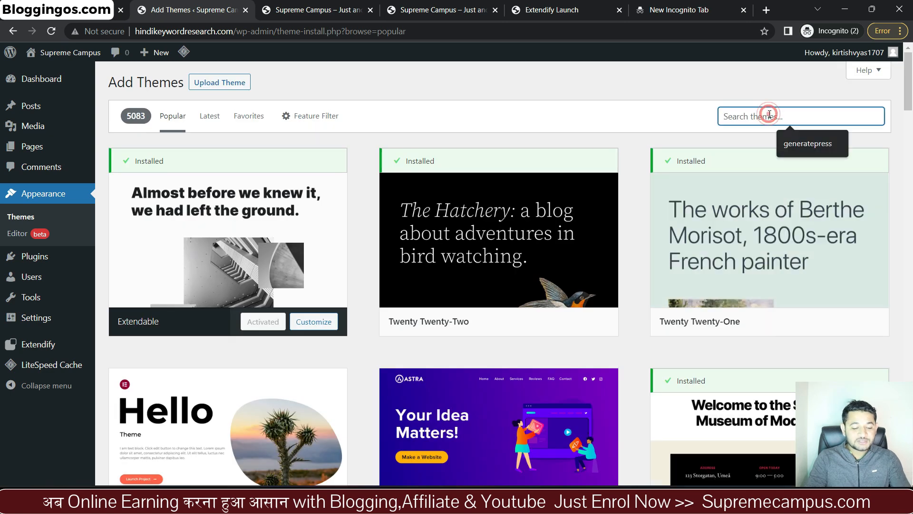
{"action": "left_click", "coordinate": [791, 141]}
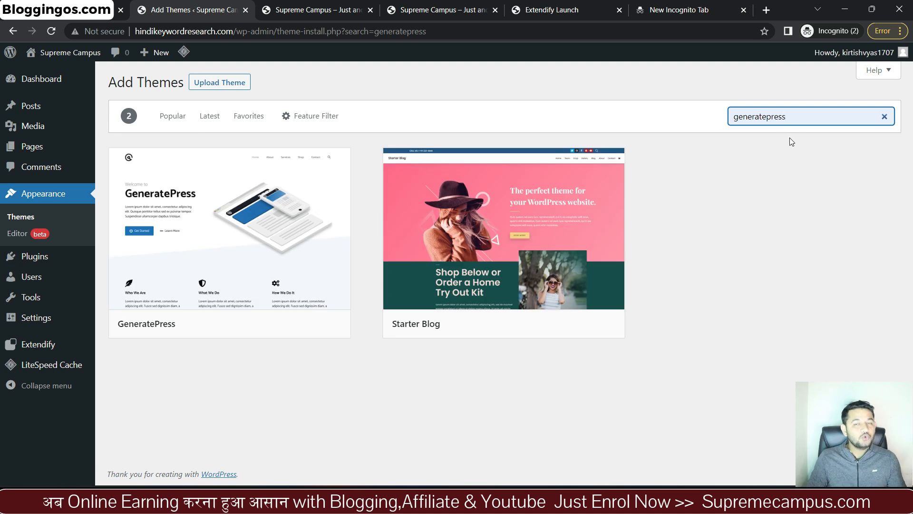
Step: Preview the GeneratePress theme, install it, and activate it on the site
{"action": "mouse_move", "coordinate": [269, 234]}
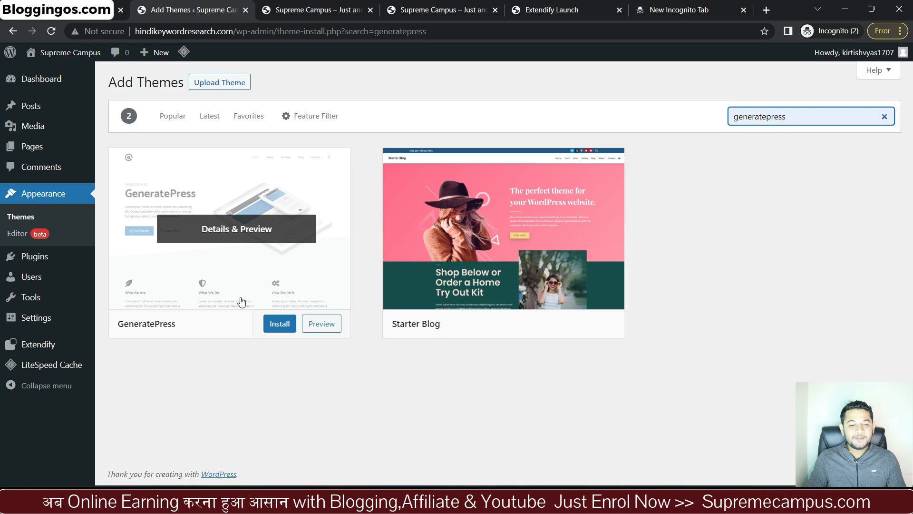
{"action": "left_click", "coordinate": [322, 324]}
{"action": "scroll", "coordinate": [290, 249], "scroll_direction": "down", "scroll_amount": 6}
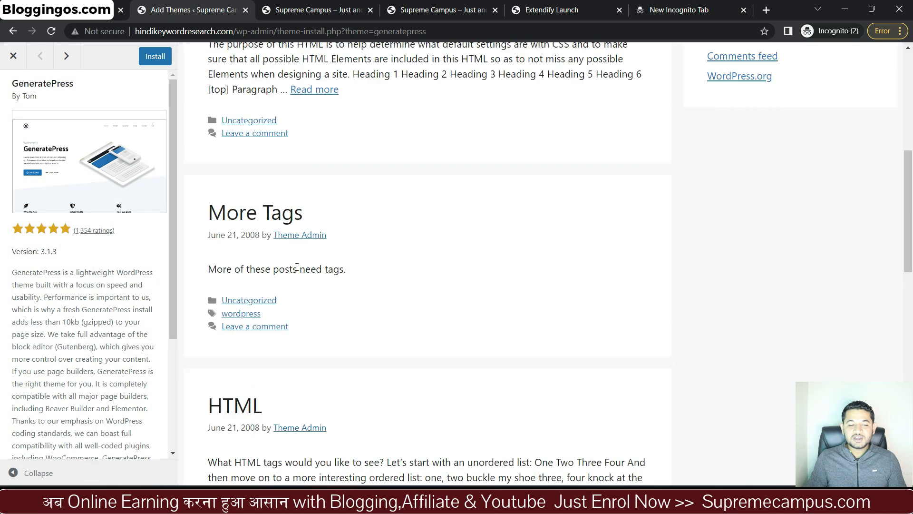
{"action": "scroll", "coordinate": [297, 267], "scroll_direction": "up", "scroll_amount": 6}
{"action": "left_click", "coordinate": [148, 60]}
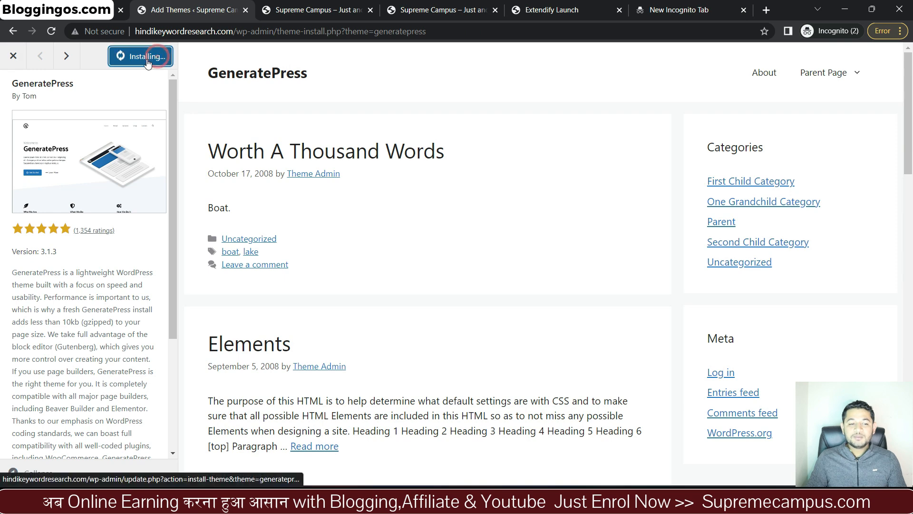
{"action": "left_click", "coordinate": [14, 56]}
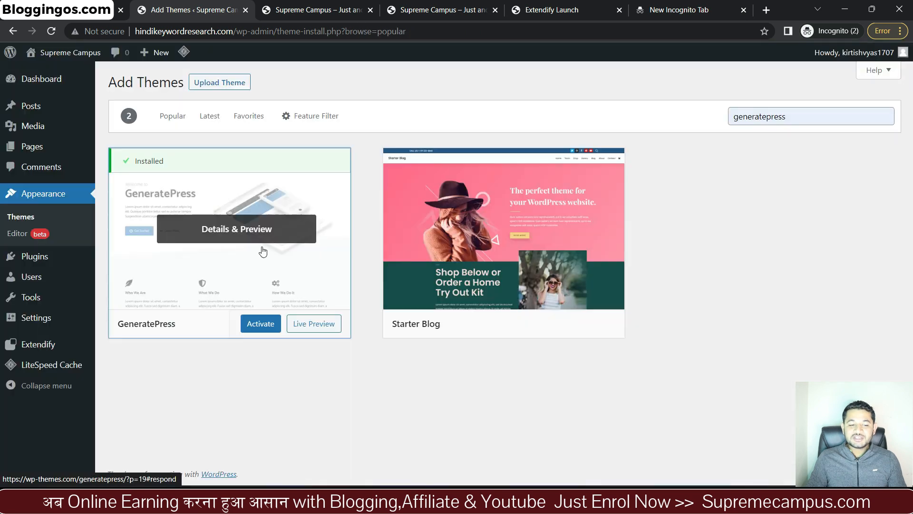
{"action": "left_click", "coordinate": [261, 324]}
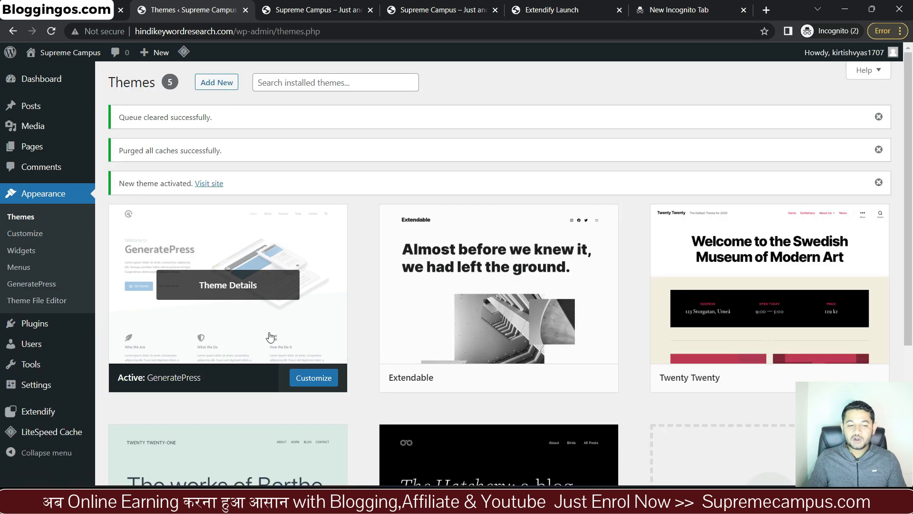
Step: Reload the live Supreme Campus site to check its look with the GeneratePress theme, then return to the Themes page
{"action": "left_click", "coordinate": [430, 10]}
{"action": "left_click", "coordinate": [53, 32]}
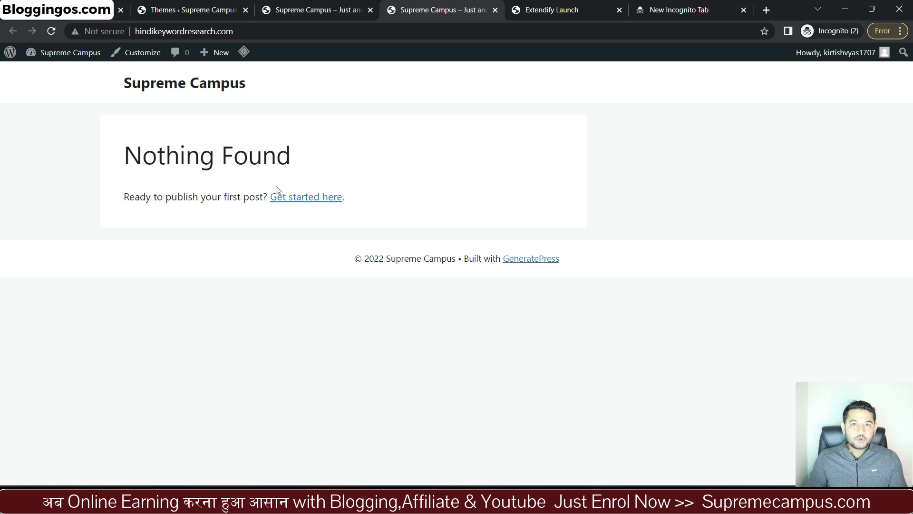
{"action": "left_click", "coordinate": [169, 5]}
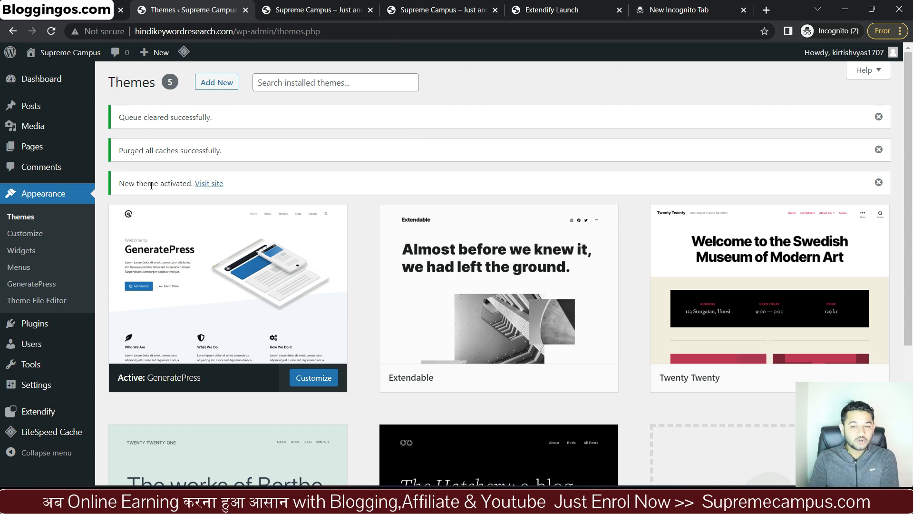
Step: Switch to the other browser window to view the Premium plans on generatepress.com, then return to the WordPress Themes page
{"action": "left_click", "coordinate": [843, 10]}
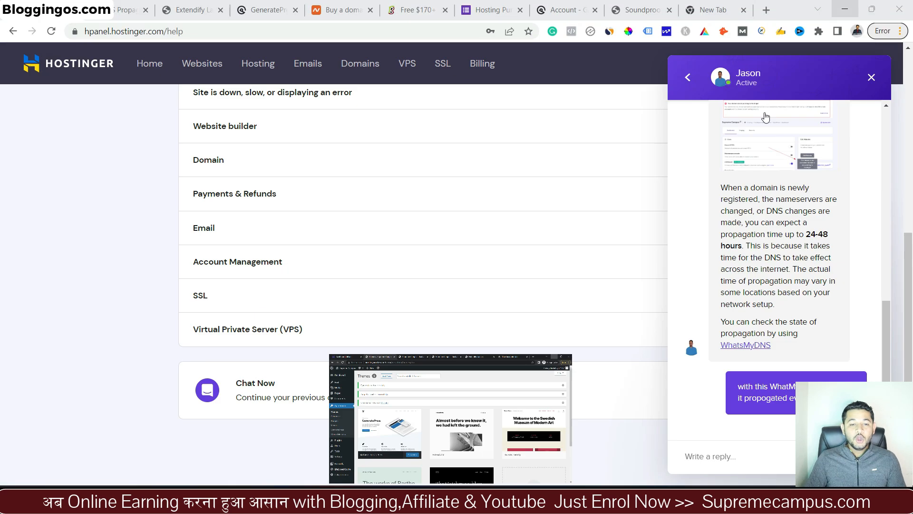
{"action": "left_click", "coordinate": [418, 4]}
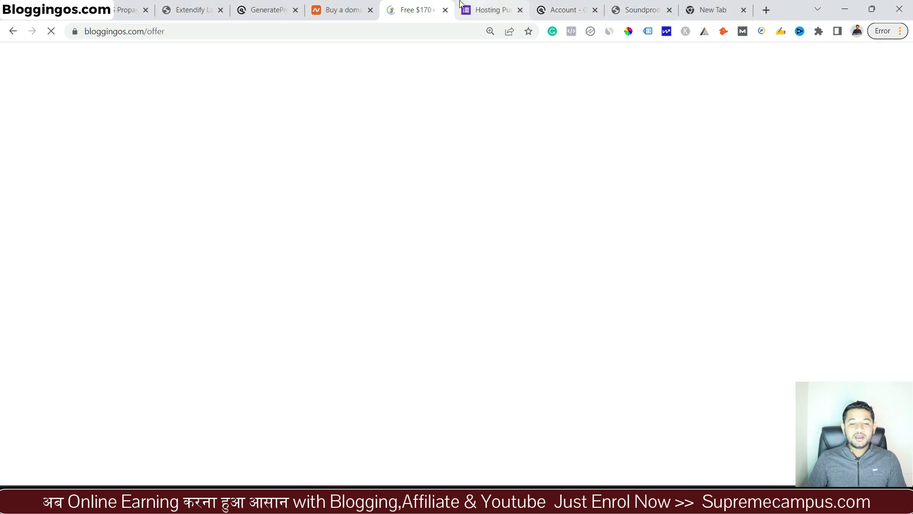
{"action": "left_click", "coordinate": [273, 5]}
{"action": "scroll", "coordinate": [245, 327], "scroll_direction": "up", "scroll_amount": 7}
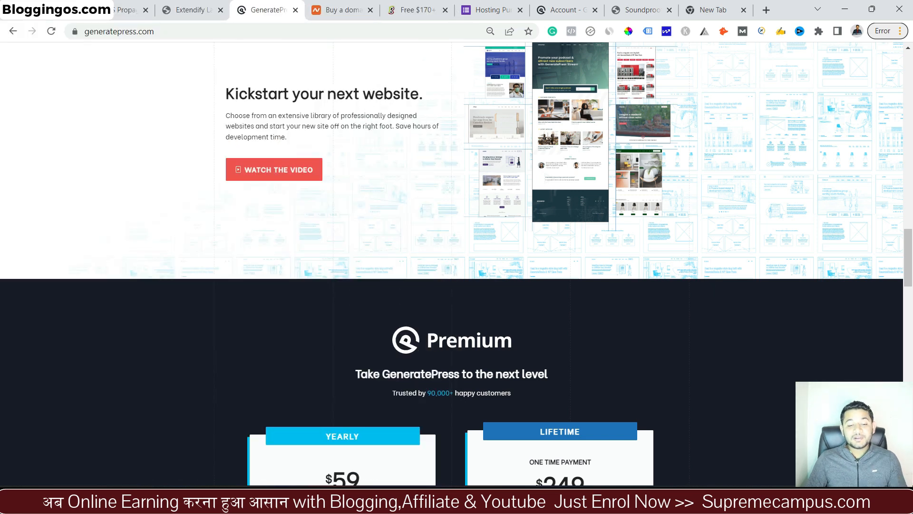
{"action": "mouse_move", "coordinate": [456, 504]}
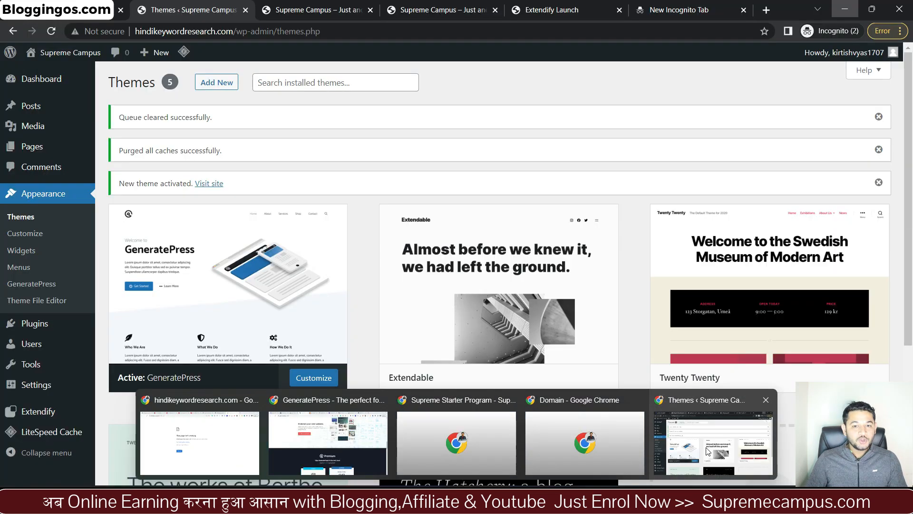
{"action": "left_click", "coordinate": [705, 449]}
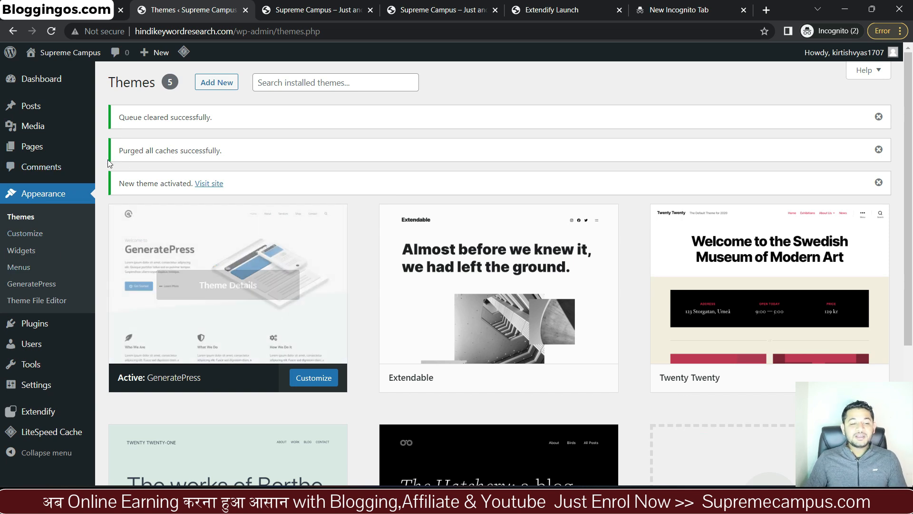
Step: Upload gp-premium-2.1.2 (1).zip from Downloads as a new plugin, install it, and activate it
{"action": "mouse_move", "coordinate": [28, 323]}
{"action": "left_click", "coordinate": [128, 343]}
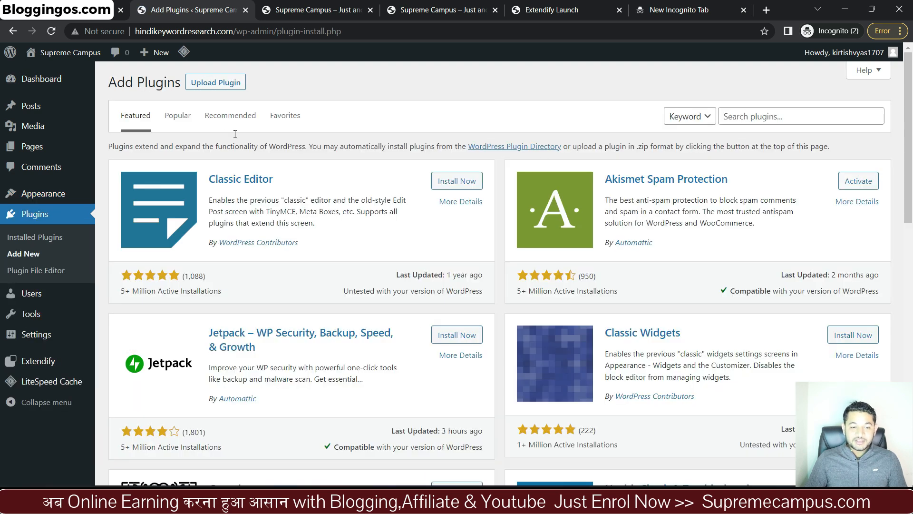
{"action": "left_click", "coordinate": [204, 84]}
{"action": "left_click", "coordinate": [407, 191]}
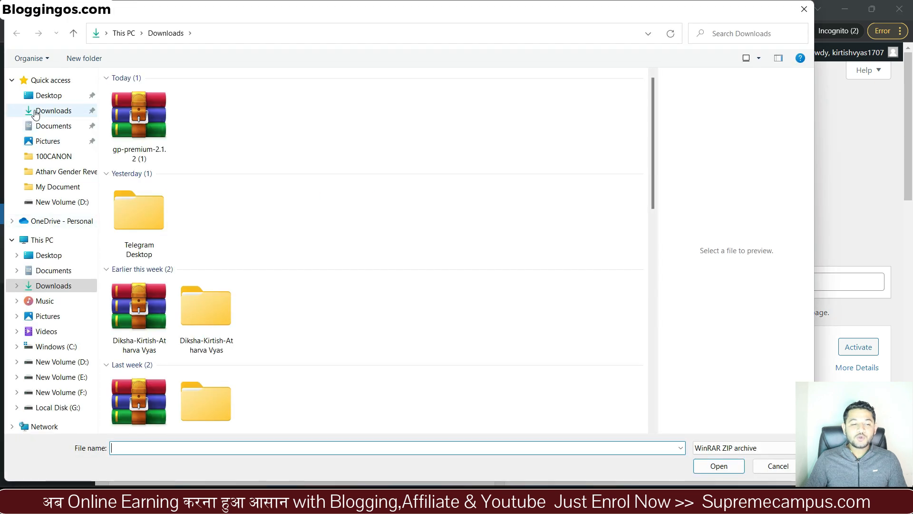
{"action": "left_click", "coordinate": [35, 113]}
{"action": "left_click", "coordinate": [145, 117]}
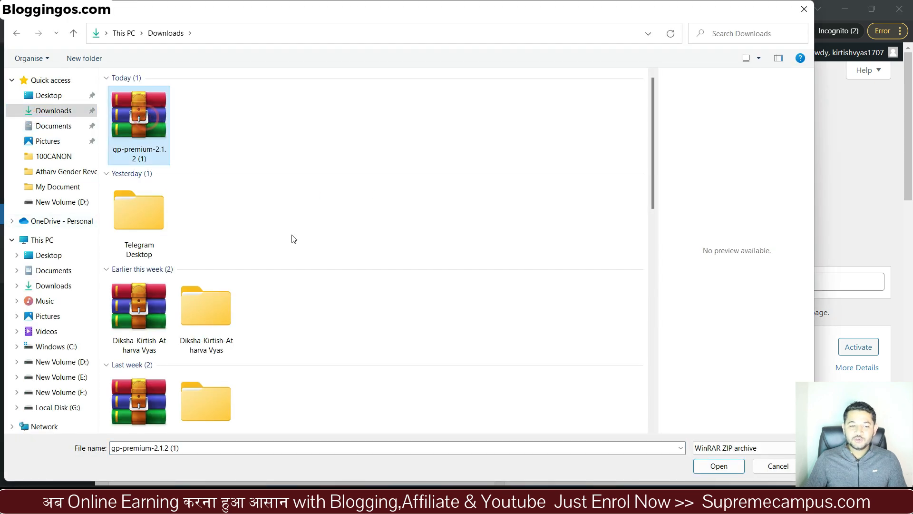
{"action": "left_click", "coordinate": [718, 466]}
{"action": "left_click", "coordinate": [565, 194]}
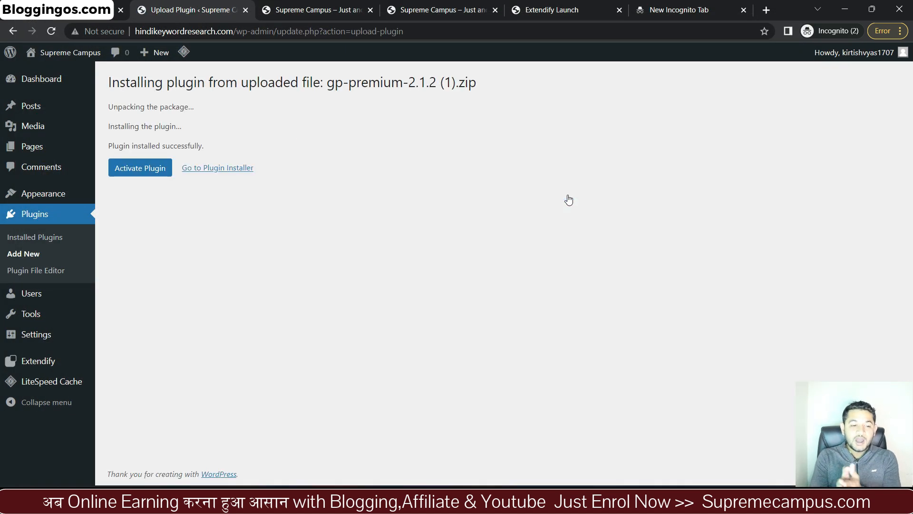
{"action": "left_click", "coordinate": [141, 169]}
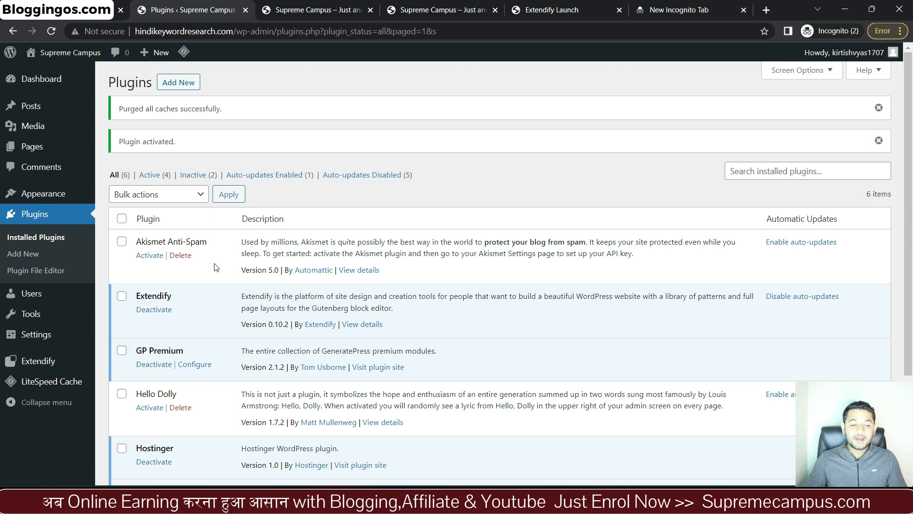
Step: Open the GP Premium plugin's configuration and activate its Site Library module
{"action": "scroll", "coordinate": [216, 267], "scroll_direction": "down", "scroll_amount": 3}
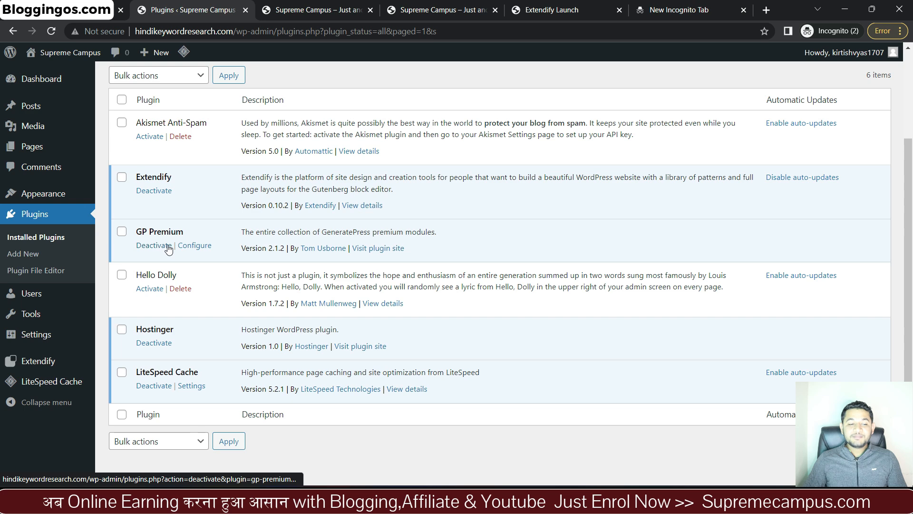
{"action": "left_click", "coordinate": [197, 248]}
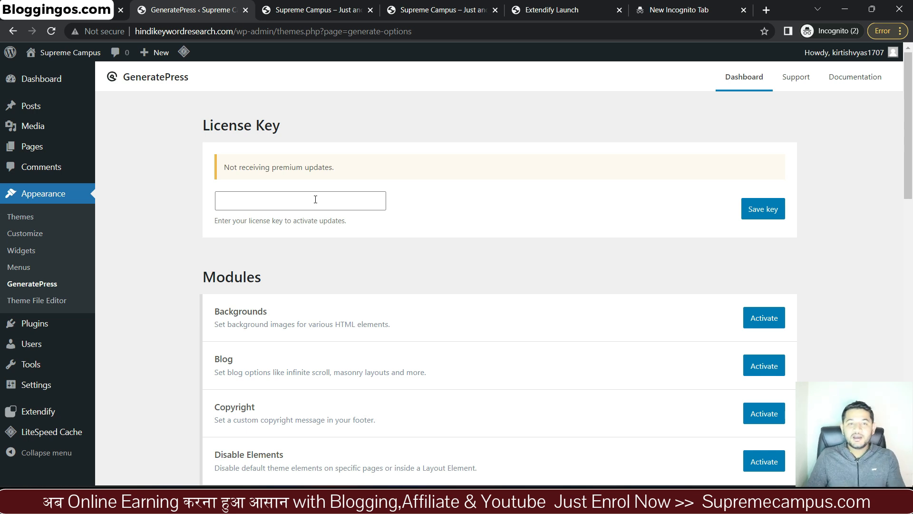
{"action": "scroll", "coordinate": [300, 373], "scroll_direction": "down", "scroll_amount": 10}
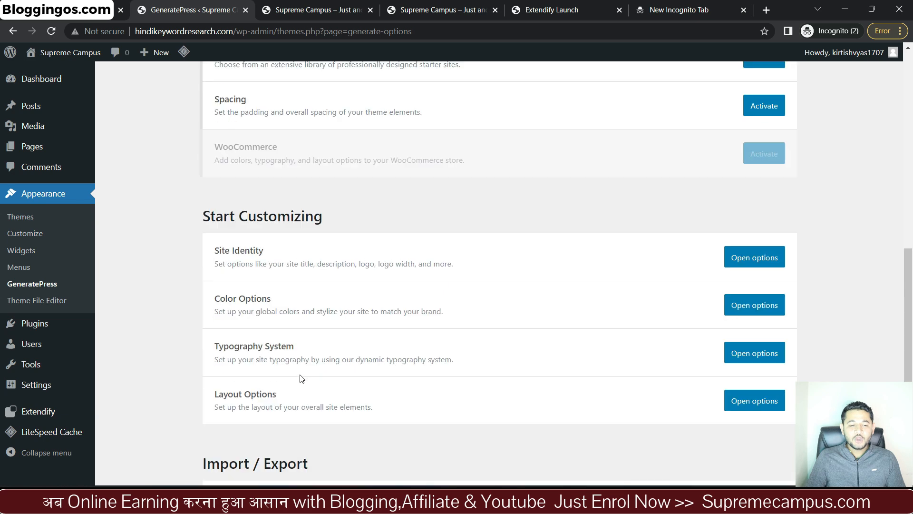
{"action": "scroll", "coordinate": [238, 198], "scroll_direction": "up", "scroll_amount": 3}
{"action": "left_click", "coordinate": [763, 176]}
{"action": "scroll", "coordinate": [214, 326], "scroll_direction": "up", "scroll_amount": 5}
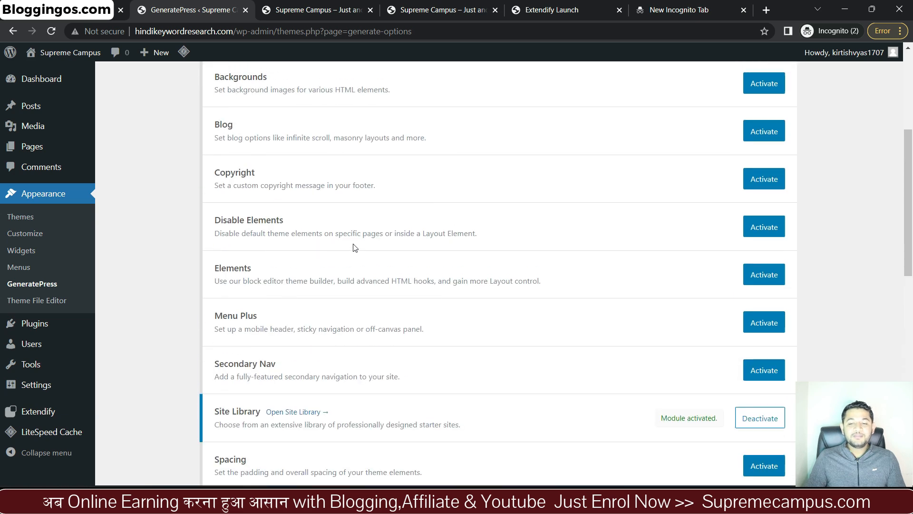
{"action": "scroll", "coordinate": [571, 238], "scroll_direction": "up", "scroll_amount": 4}
{"action": "scroll", "coordinate": [285, 133], "scroll_direction": "down", "scroll_amount": 5}
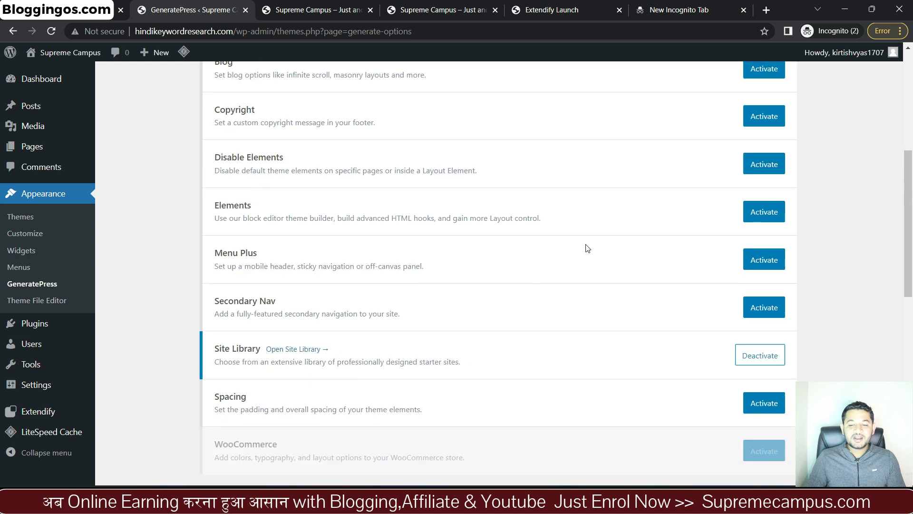
Step: Open the GeneratePress Site Library and browse the available starter sites
{"action": "left_click", "coordinate": [300, 349]}
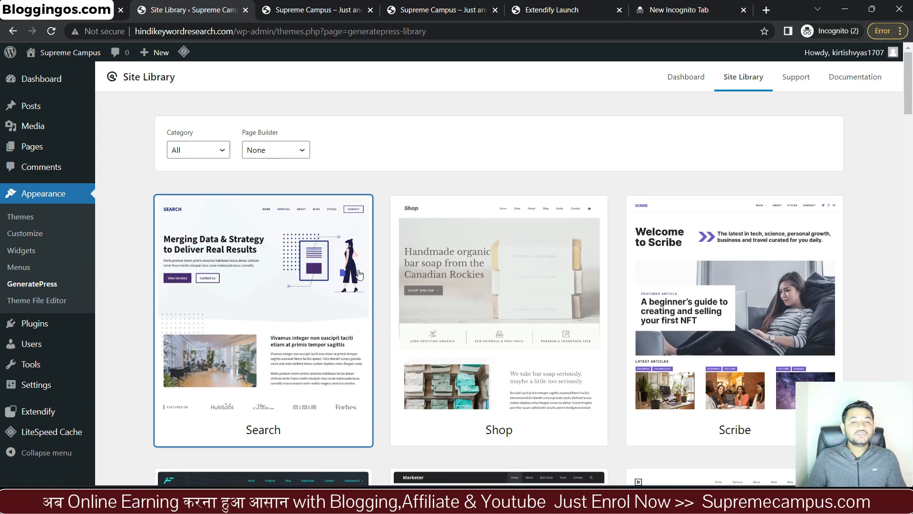
{"action": "scroll", "coordinate": [359, 275], "scroll_direction": "down", "scroll_amount": 9}
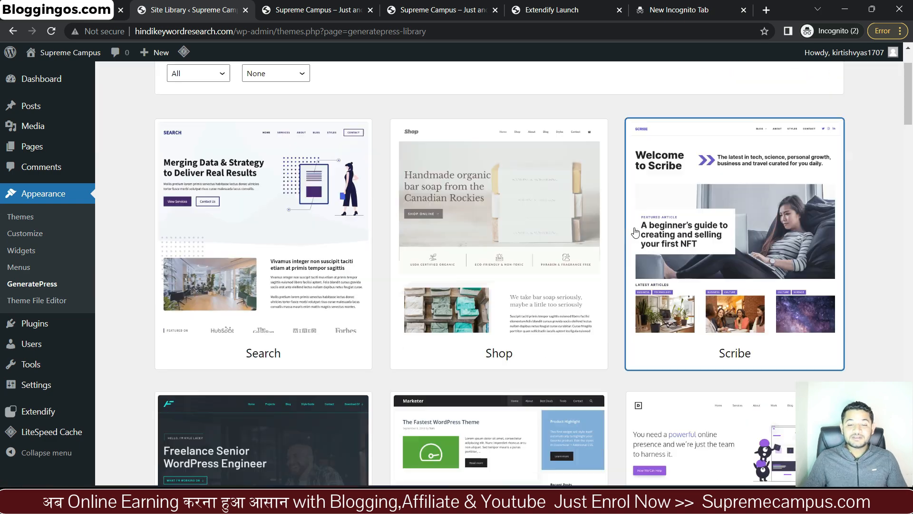
{"action": "scroll", "coordinate": [603, 326], "scroll_direction": "down", "scroll_amount": 7}
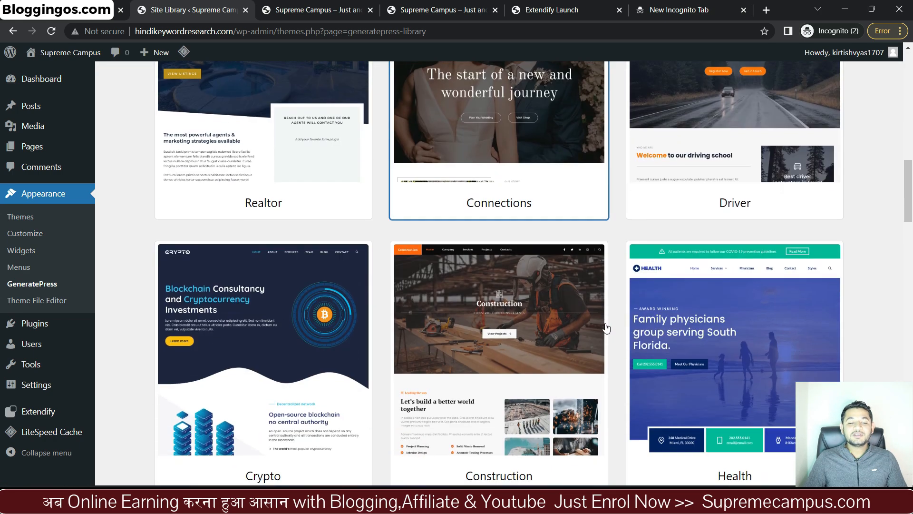
{"action": "scroll", "coordinate": [603, 327], "scroll_direction": "up", "scroll_amount": 16}
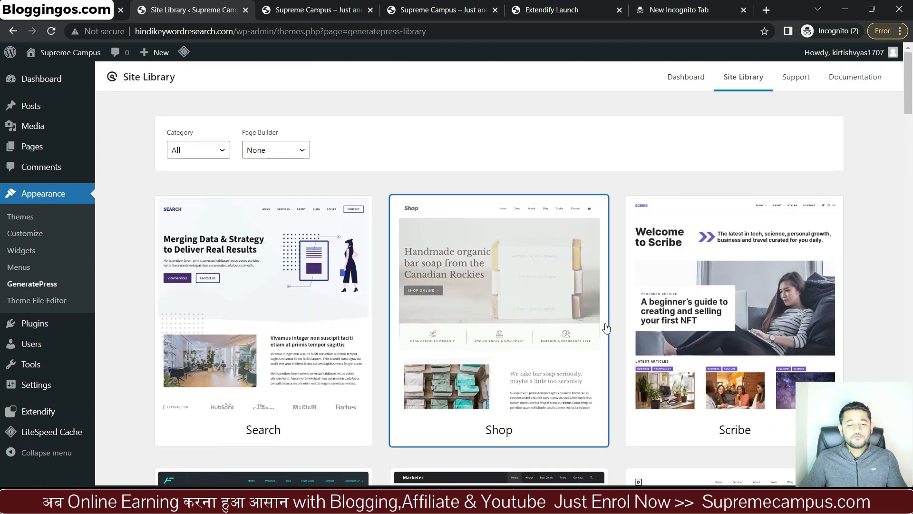
Step: Open the Scribe starter site and examine its preview in the tablet and desktop layouts
{"action": "left_click", "coordinate": [728, 303]}
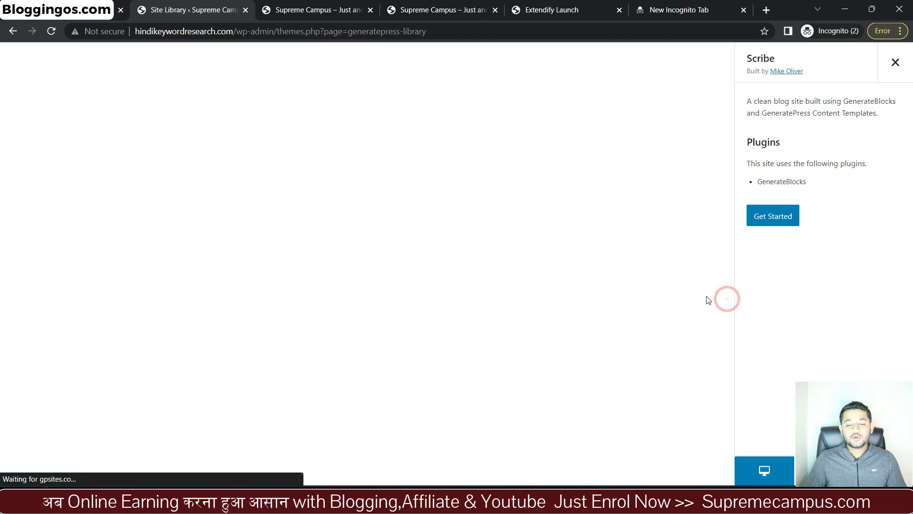
{"action": "scroll", "coordinate": [375, 151], "scroll_direction": "down", "scroll_amount": 1}
{"action": "scroll", "coordinate": [375, 151], "scroll_direction": "down", "scroll_amount": 10}
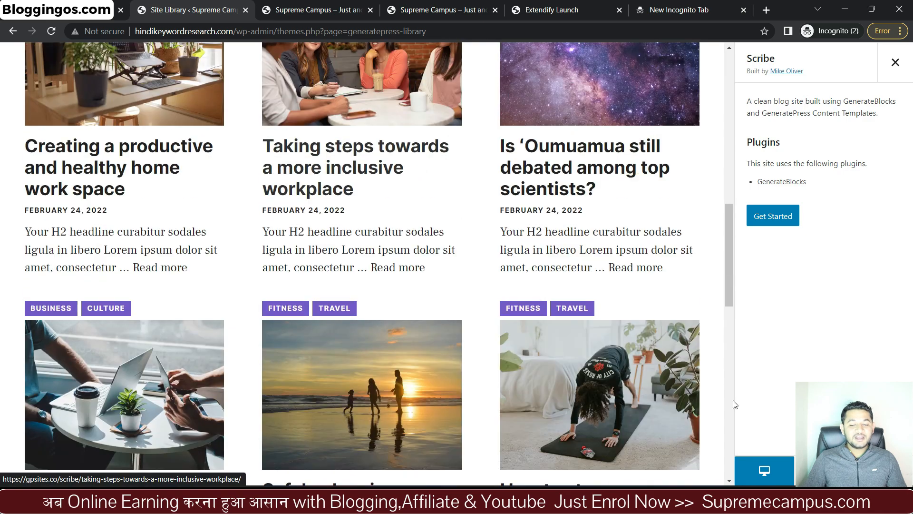
{"action": "scroll", "coordinate": [487, 221], "scroll_direction": "down", "scroll_amount": 3}
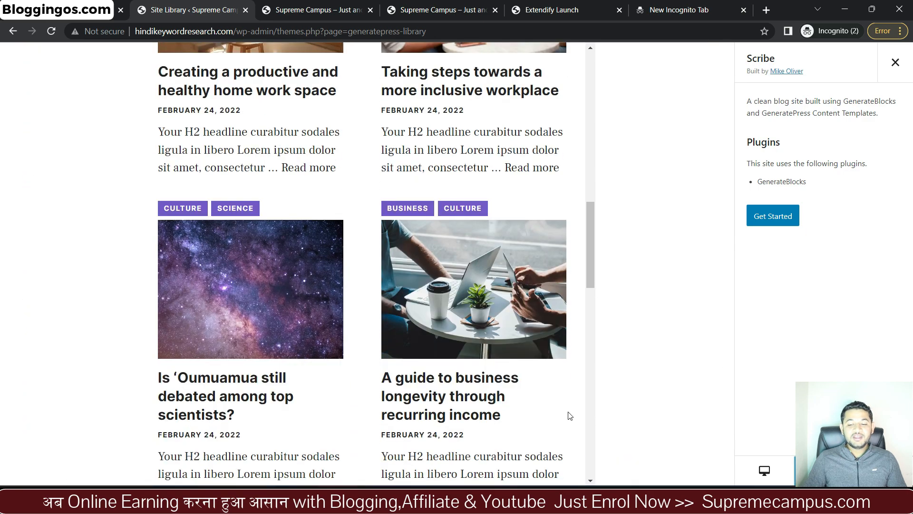
{"action": "scroll", "coordinate": [475, 345], "scroll_direction": "up", "scroll_amount": 10}
{"action": "left_click", "coordinate": [764, 468]}
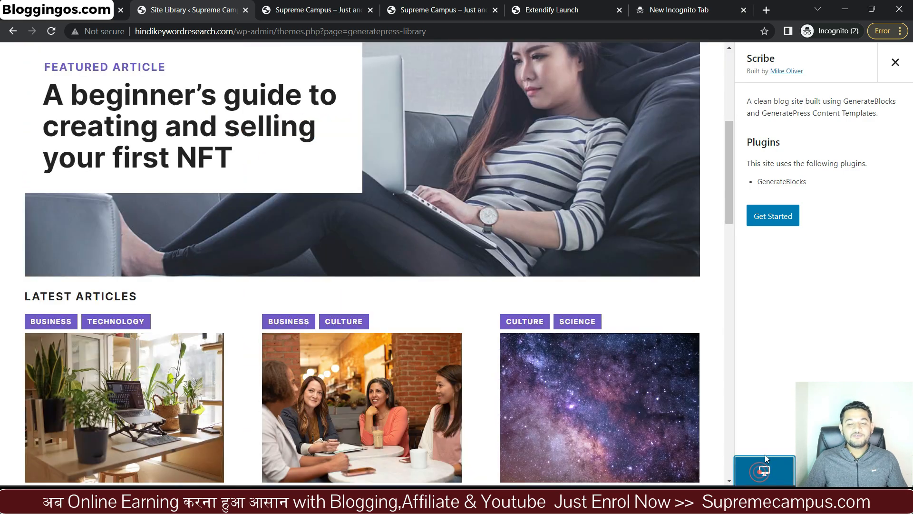
Step: Import the Scribe starter site with its theme options and demo content, acknowledging that the process changes the website
{"action": "left_click", "coordinate": [770, 215]}
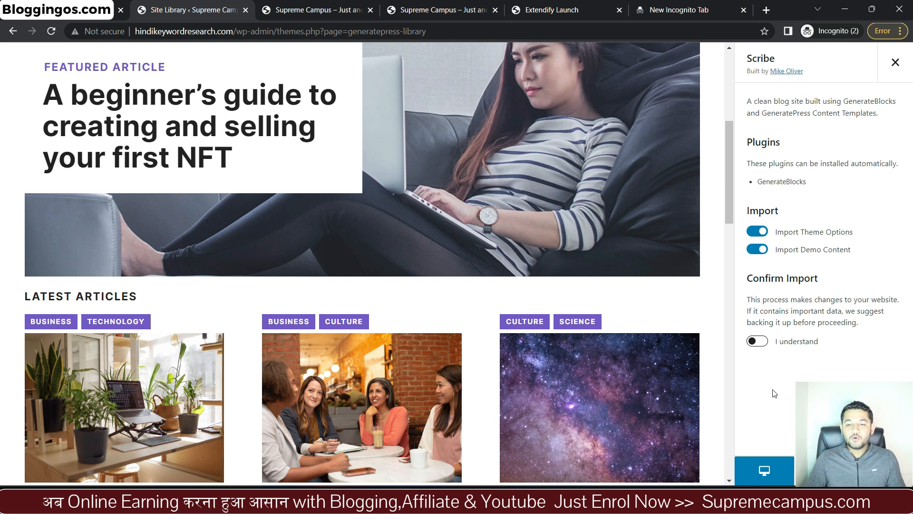
{"action": "left_click", "coordinate": [765, 344]}
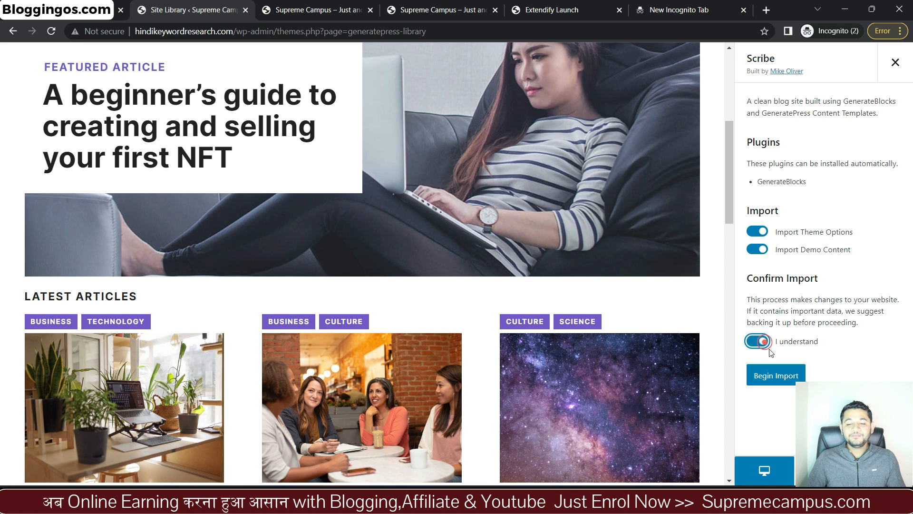
{"action": "left_click", "coordinate": [778, 376]}
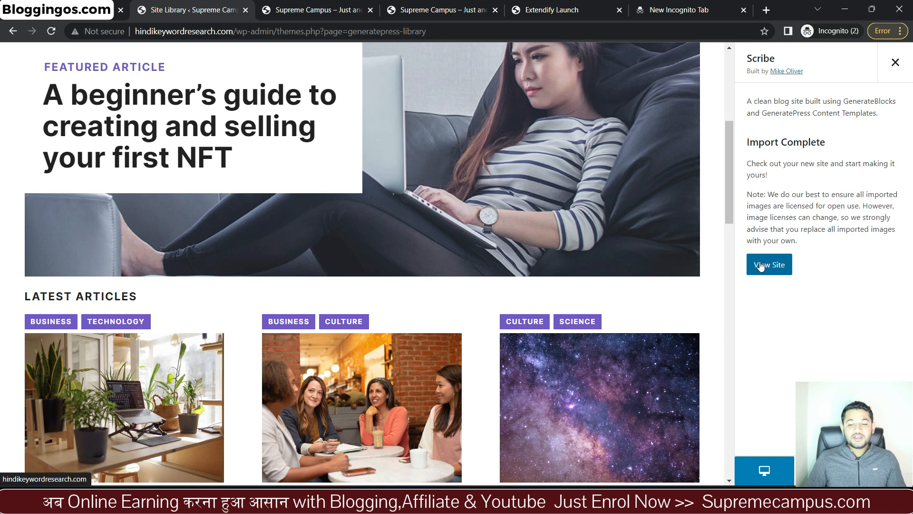
Step: Open the live site and examine its home page, from the welcome heading down through the featured and latest articles
{"action": "left_click", "coordinate": [759, 266]}
{"action": "scroll", "coordinate": [340, 276], "scroll_direction": "down", "scroll_amount": 15}
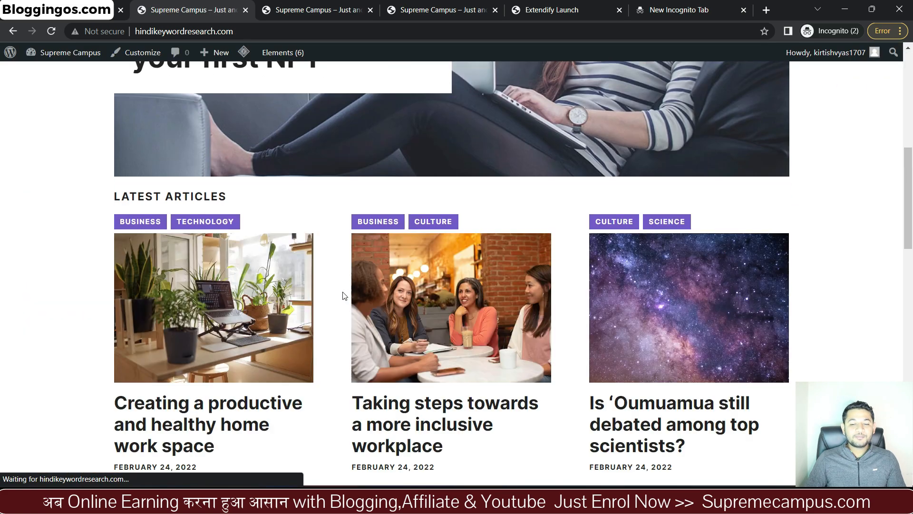
{"action": "scroll", "coordinate": [345, 301], "scroll_direction": "up", "scroll_amount": 10}
{"action": "left_click", "coordinate": [257, 30]}
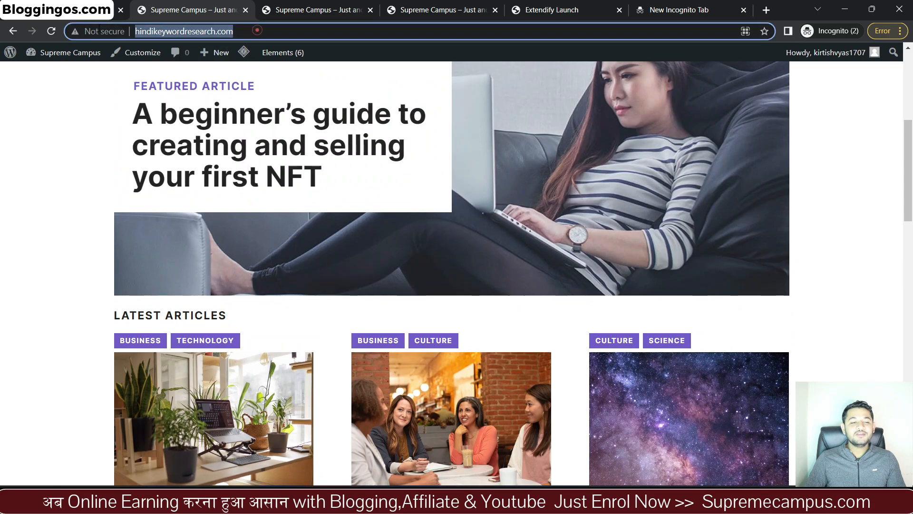
{"action": "scroll", "coordinate": [285, 282], "scroll_direction": "down", "scroll_amount": 1}
{"action": "scroll", "coordinate": [285, 283], "scroll_direction": "down", "scroll_amount": 12}
{"action": "scroll", "coordinate": [286, 285], "scroll_direction": "up", "scroll_amount": 20}
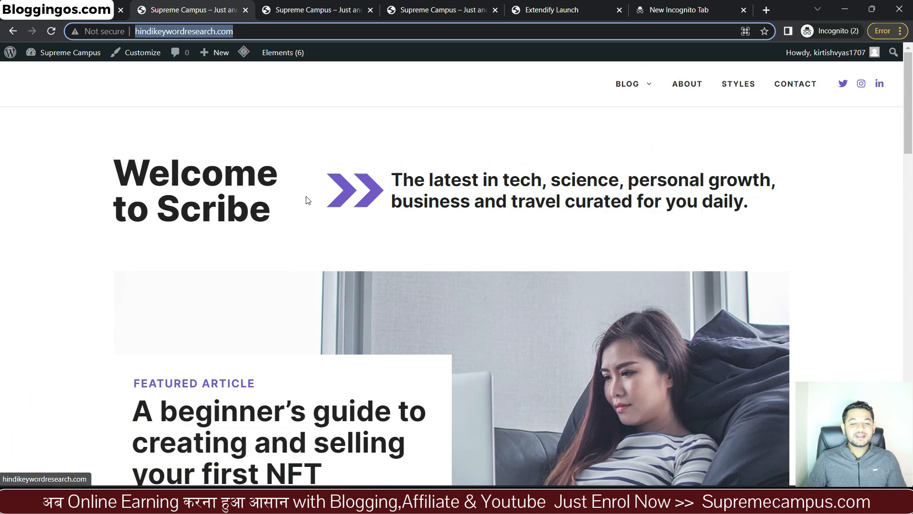
{"action": "left_click_drag", "start_coordinate": [769, 209], "coordinate": [163, 225]}
{"action": "scroll", "coordinate": [163, 225], "scroll_direction": "down", "scroll_amount": 5}
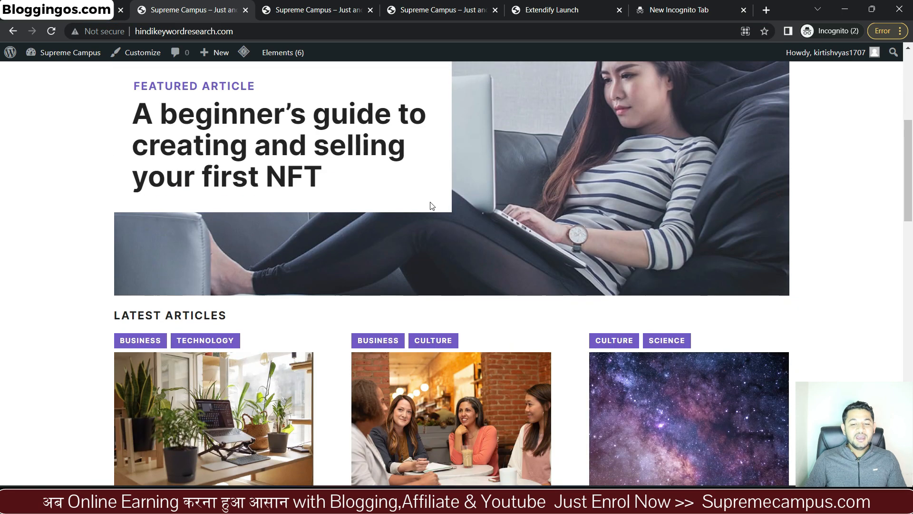
Step: Open the featured article on creating and selling a first NFT and review its post layout
{"action": "left_click", "coordinate": [220, 103]}
{"action": "scroll", "coordinate": [220, 107], "scroll_direction": "down", "scroll_amount": 15}
{"action": "scroll", "coordinate": [220, 109], "scroll_direction": "up", "scroll_amount": 15}
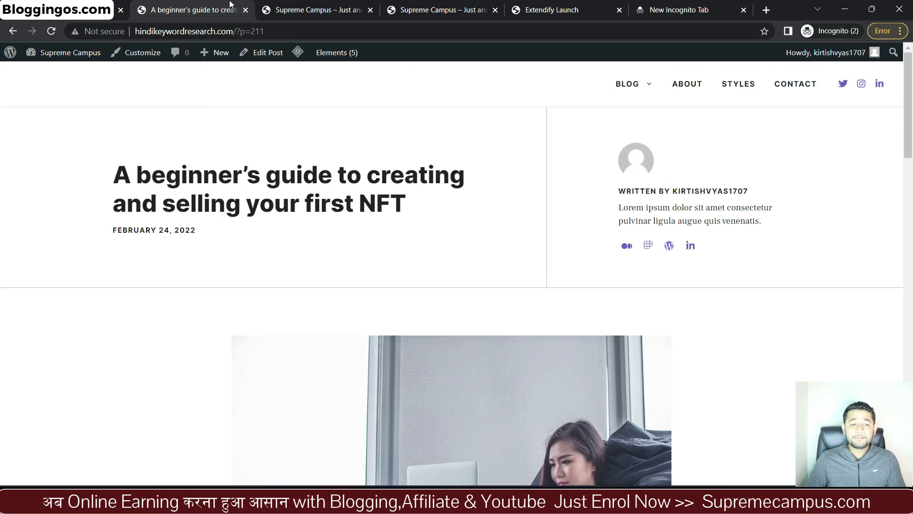
{"action": "left_click", "coordinate": [71, 10]}
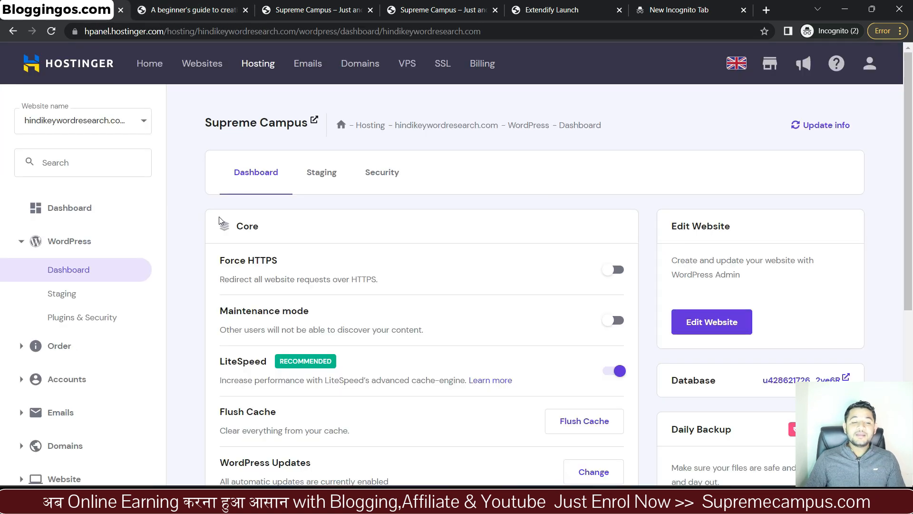
{"action": "left_click", "coordinate": [168, 7]}
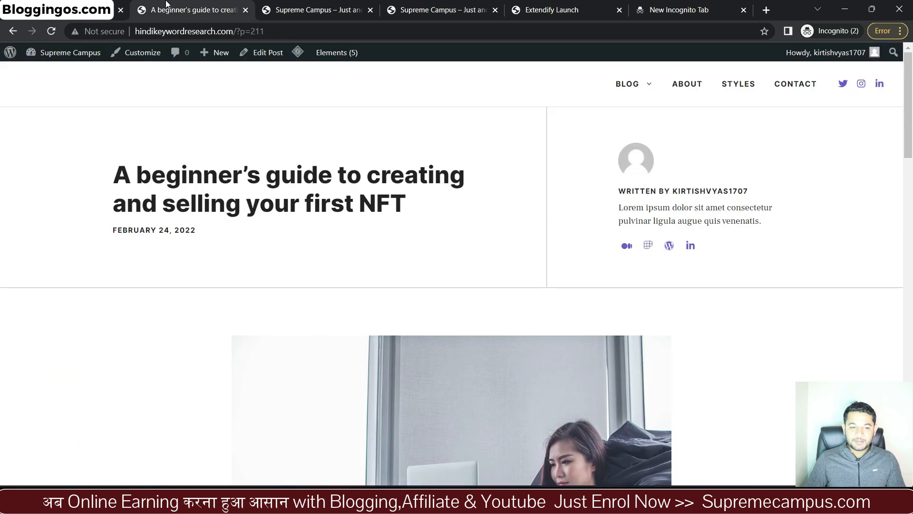
Step: Start a new post in the WordPress admin and title it "amazon affilait blog"
{"action": "left_click", "coordinate": [10, 52]}
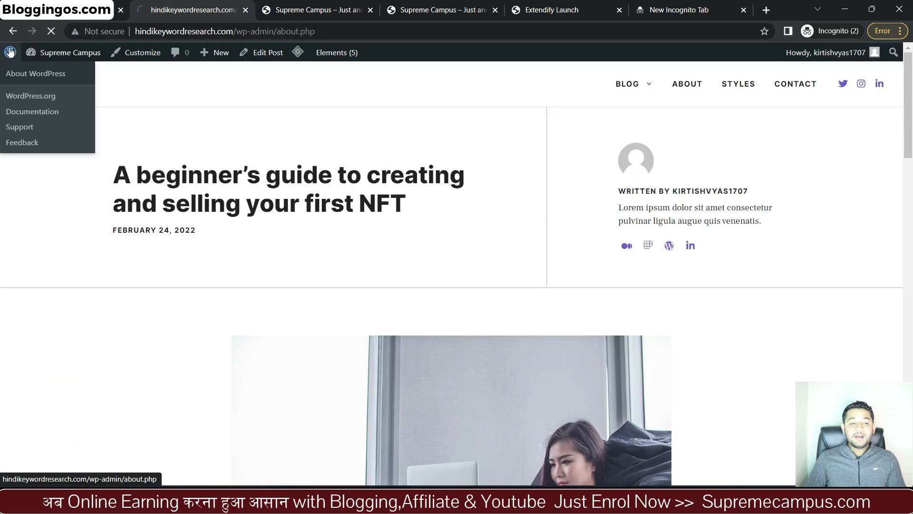
{"action": "mouse_move", "coordinate": [16, 103]}
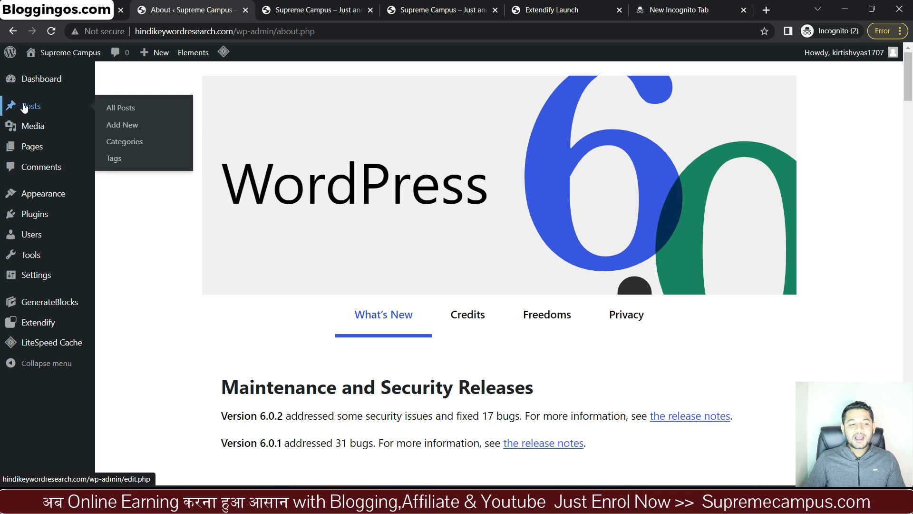
{"action": "left_click", "coordinate": [122, 125]}
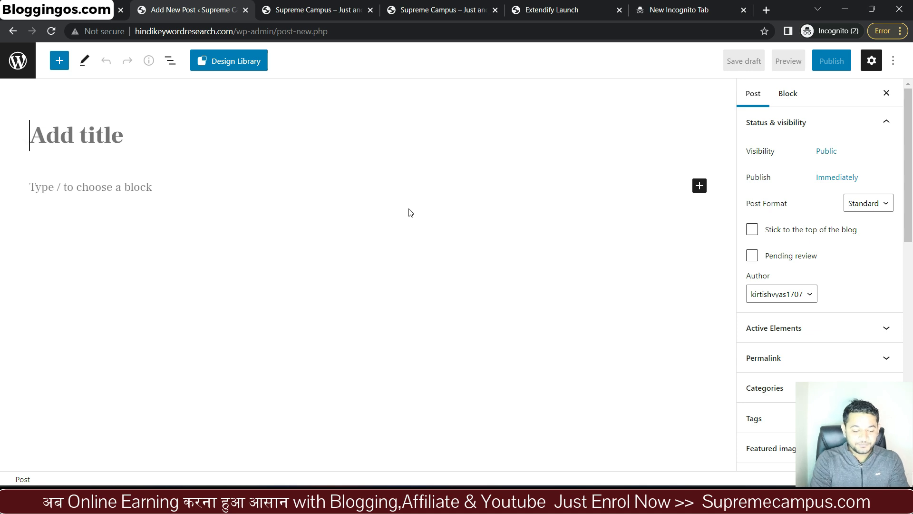
{"action": "type", "text": "amazon affilait el"}
{"action": "key", "text": "BackSpace"}
{"action": "type", "text": "b"}
{"action": "key", "text": "BackSpace"}
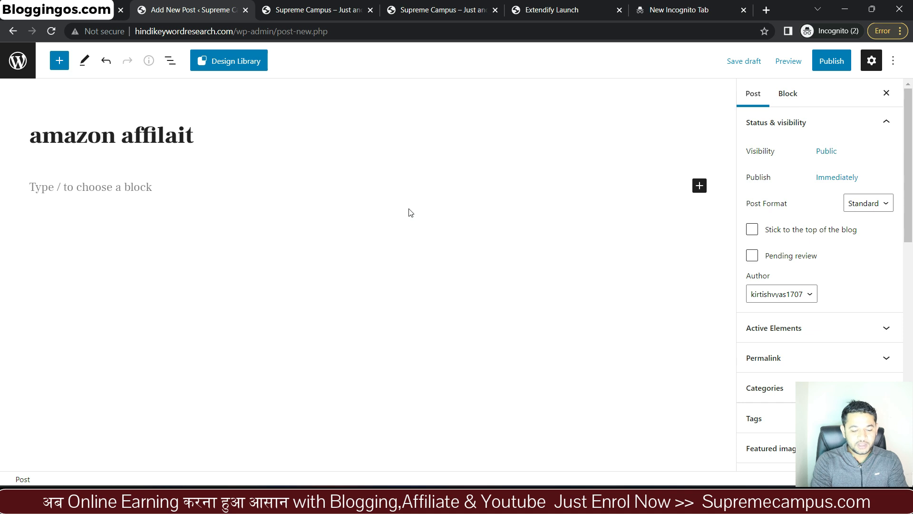
{"action": "type", "text": "blog"}
Step: Fill the post body with the placeholder lines "ASDasdAS", "XDFGDFS" and, in a new paragraph, "DGDSFGH", and publish the post
{"action": "left_click", "coordinate": [180, 189]}
{"action": "type", "text": "ASDasdAS"}
{"action": "key", "text": "shift+Return"}
{"action": "type", "text": "XDFGDFS"}
{"action": "key", "text": "Return"}
{"action": "type", "text": "DGDSFGH"}
{"action": "left_click", "coordinate": [831, 61]}
{"action": "left_click", "coordinate": [799, 65]}
Step: Reload the site's home page and open the "amazon affilait blog" featured article to check the post and the Blog menu
{"action": "left_click", "coordinate": [398, 13]}
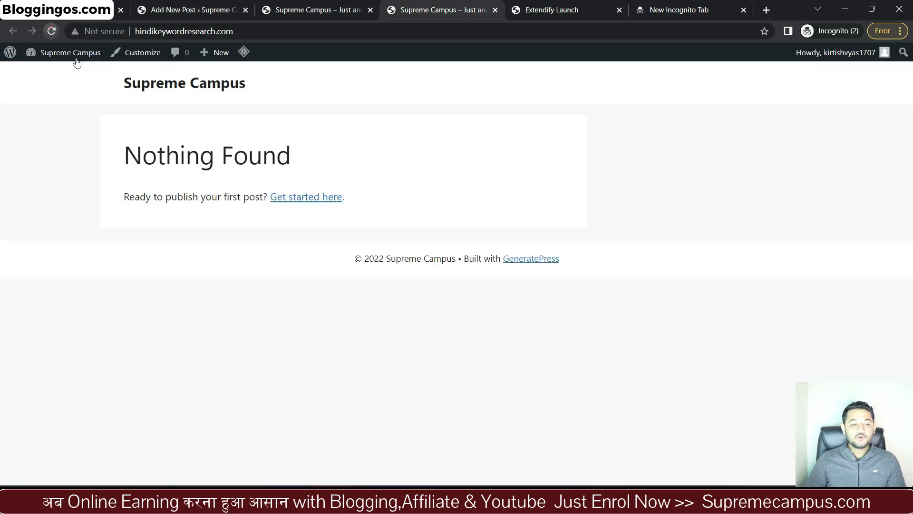
{"action": "left_click", "coordinate": [51, 31]}
{"action": "scroll", "coordinate": [245, 333], "scroll_direction": "down", "scroll_amount": 3}
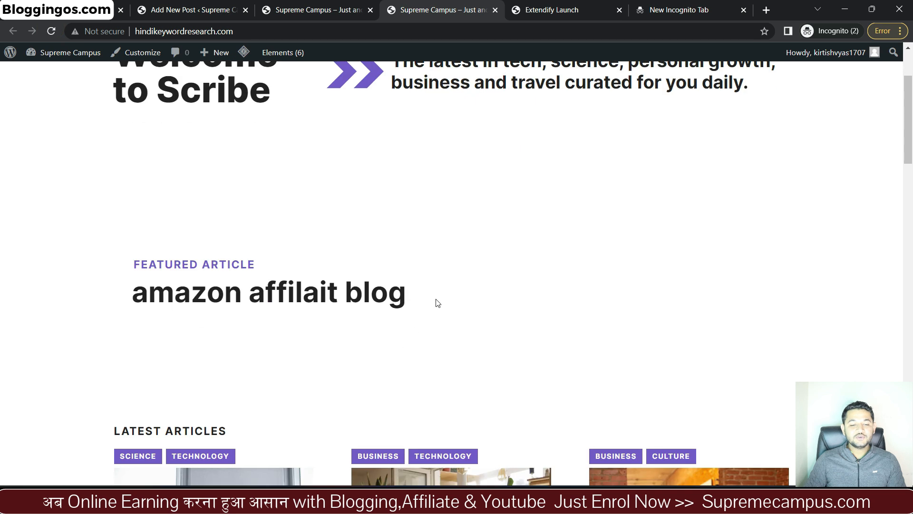
{"action": "left_click_drag", "start_coordinate": [435, 298], "coordinate": [47, 301]}
{"action": "left_click", "coordinate": [173, 265]}
{"action": "left_click", "coordinate": [178, 296]}
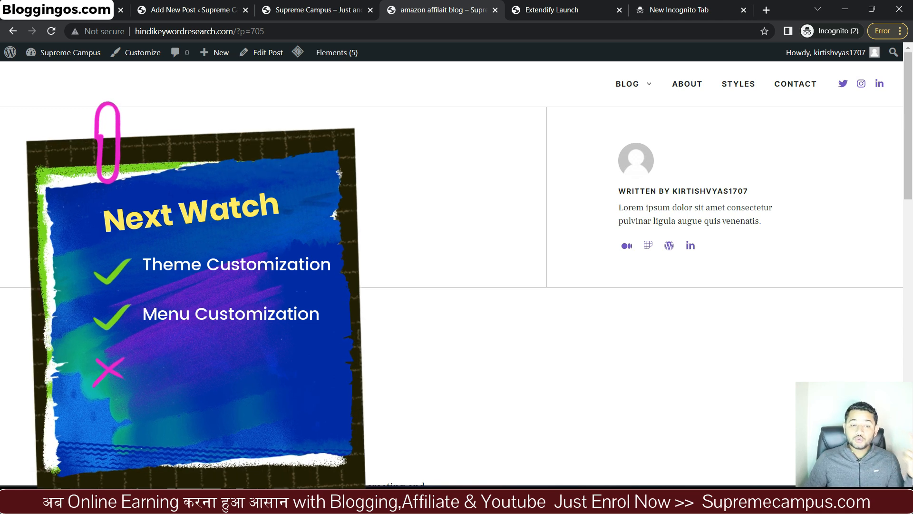
{"action": "mouse_move", "coordinate": [614, 93]}
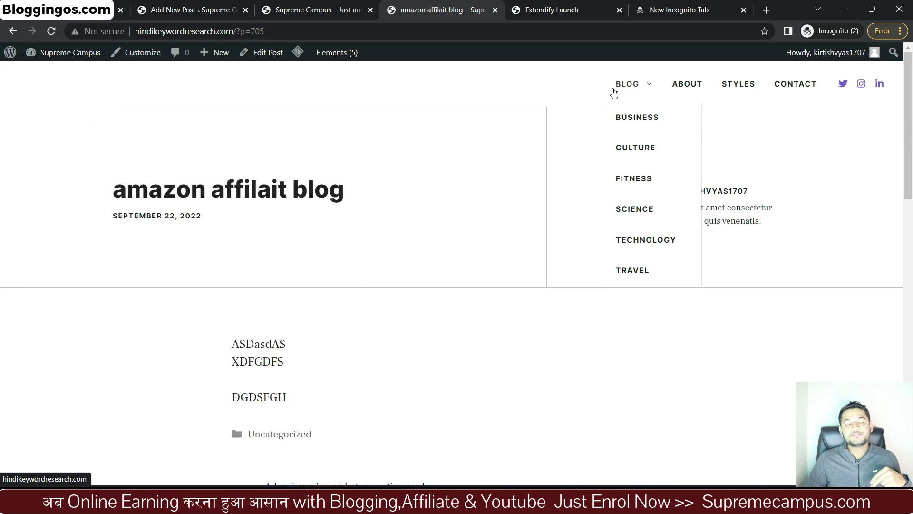
Step: Switch to the YouTube window and look through the videos in the Amazon Affiliate playlist
{"action": "left_click", "coordinate": [845, 9]}
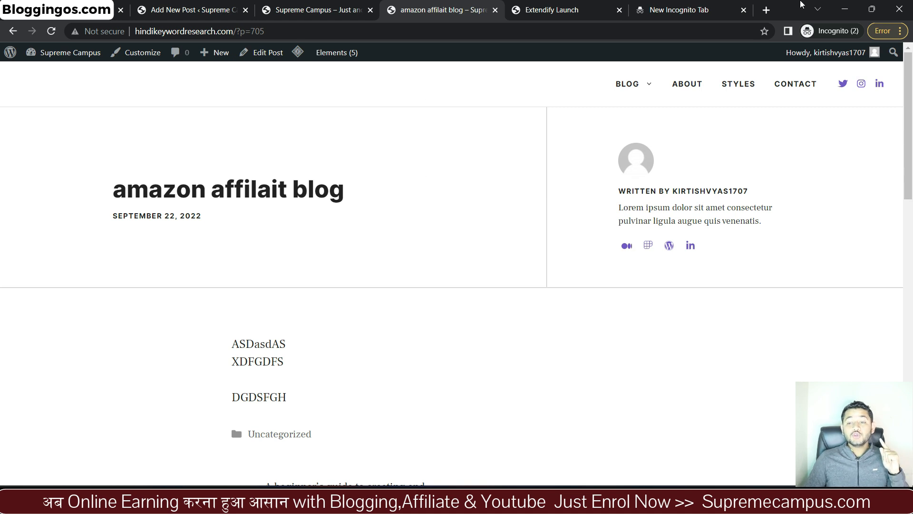
{"action": "left_click", "coordinate": [844, 10]}
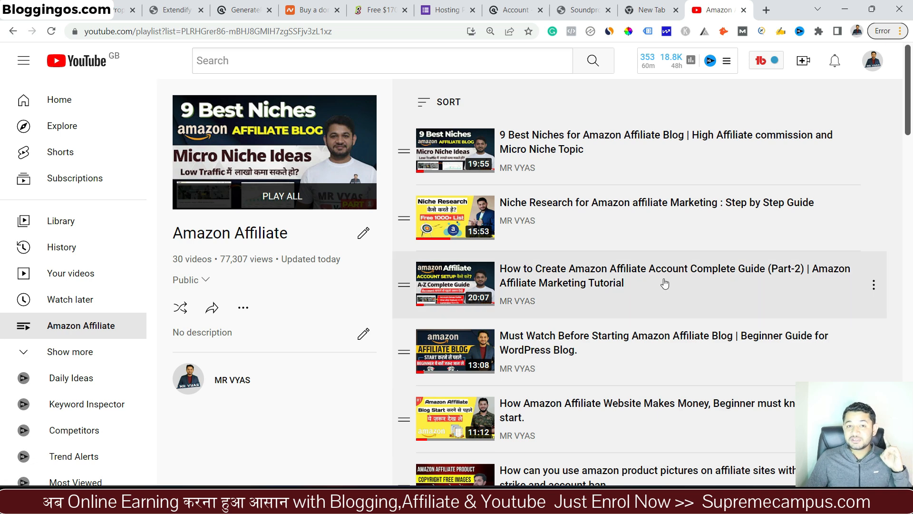
{"action": "scroll", "coordinate": [662, 269], "scroll_direction": "down", "scroll_amount": 5}
{"action": "scroll", "coordinate": [554, 263], "scroll_direction": "down", "scroll_amount": 5}
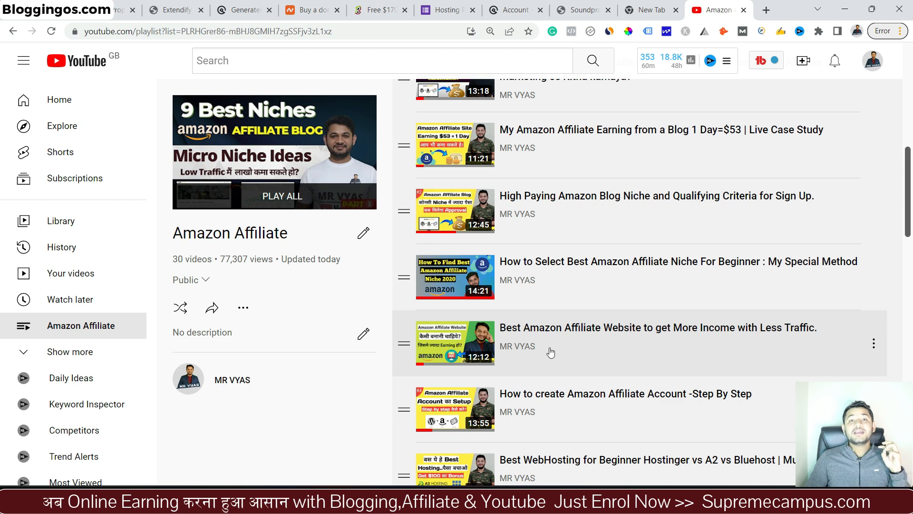
{"action": "scroll", "coordinate": [550, 352], "scroll_direction": "down", "scroll_amount": 9}
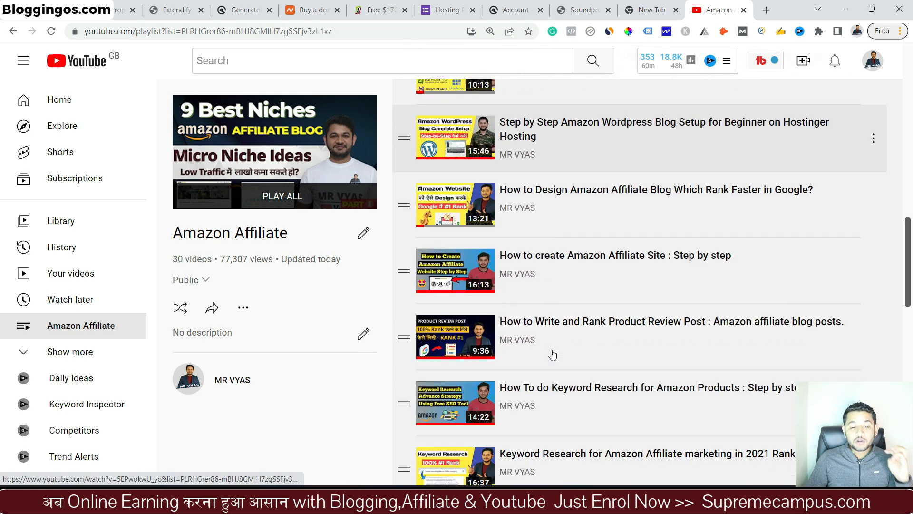
{"action": "scroll", "coordinate": [552, 354], "scroll_direction": "down", "scroll_amount": 10}
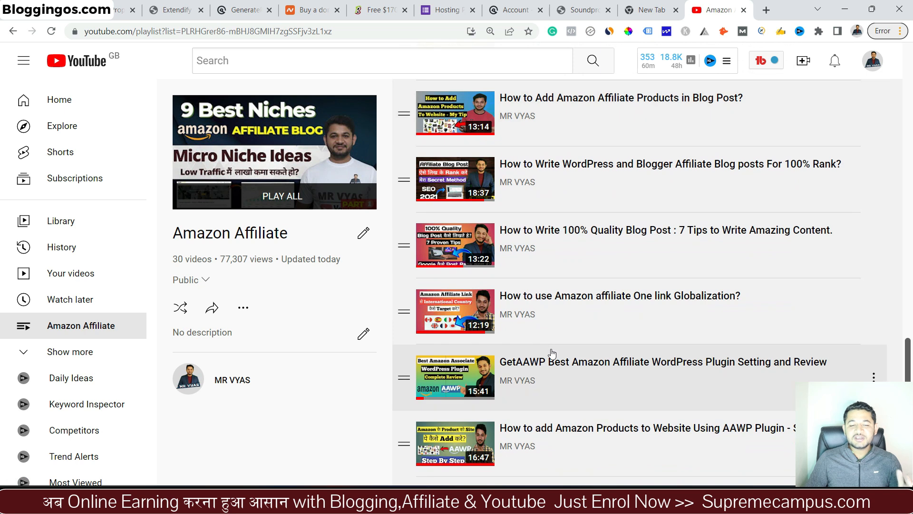